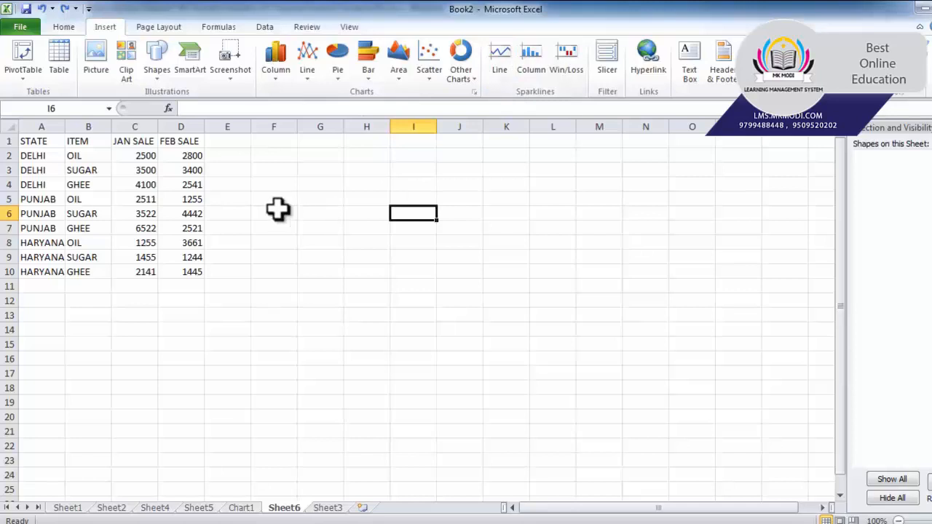
Insert line sparklines in cells E2:E10 using the January and February sales in C2:D10 as the data range
{"action": "left_click", "coordinate": [277, 211]}
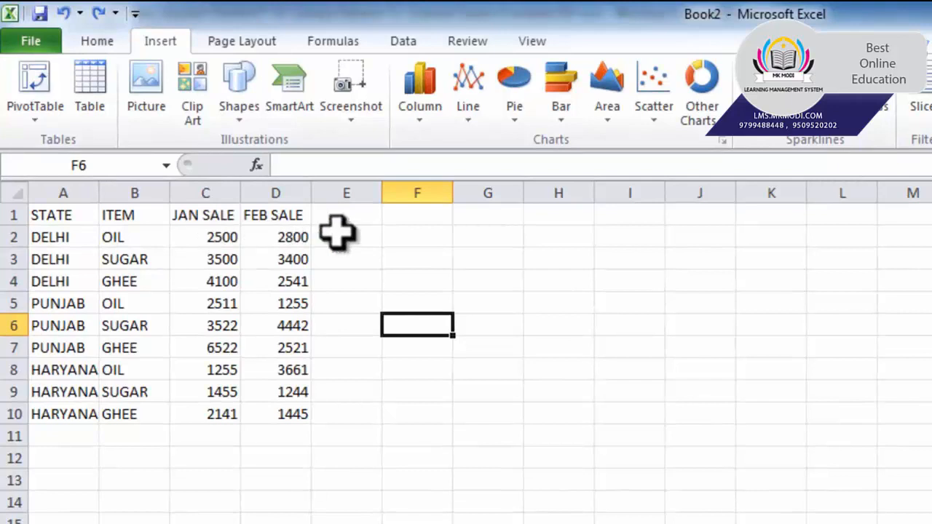
{"action": "left_click_drag", "start_coordinate": [337, 231], "coordinate": [355, 412]}
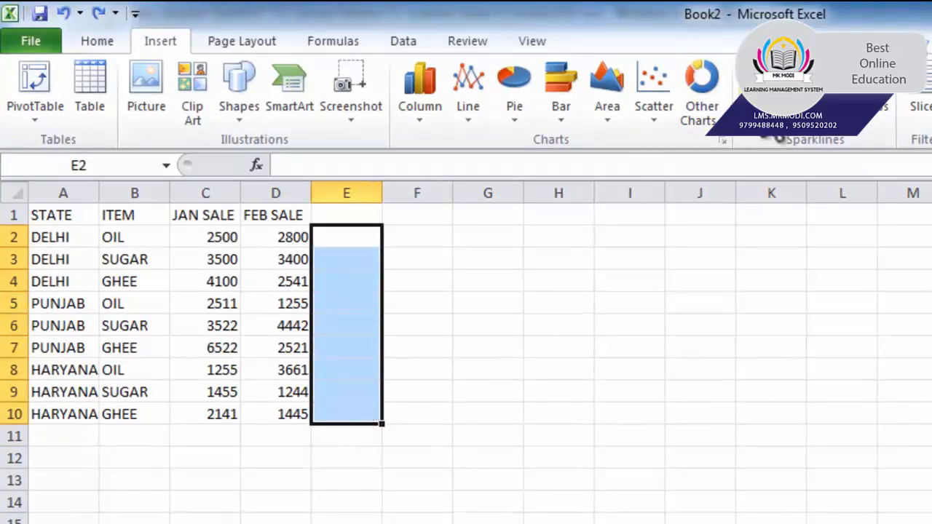
{"action": "left_click", "coordinate": [760, 99]}
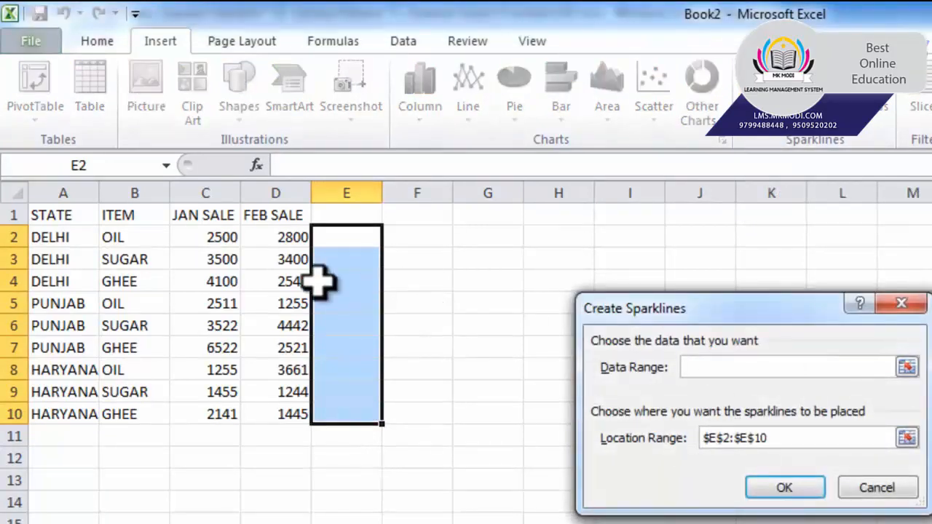
{"action": "left_click_drag", "start_coordinate": [222, 236], "coordinate": [262, 404]}
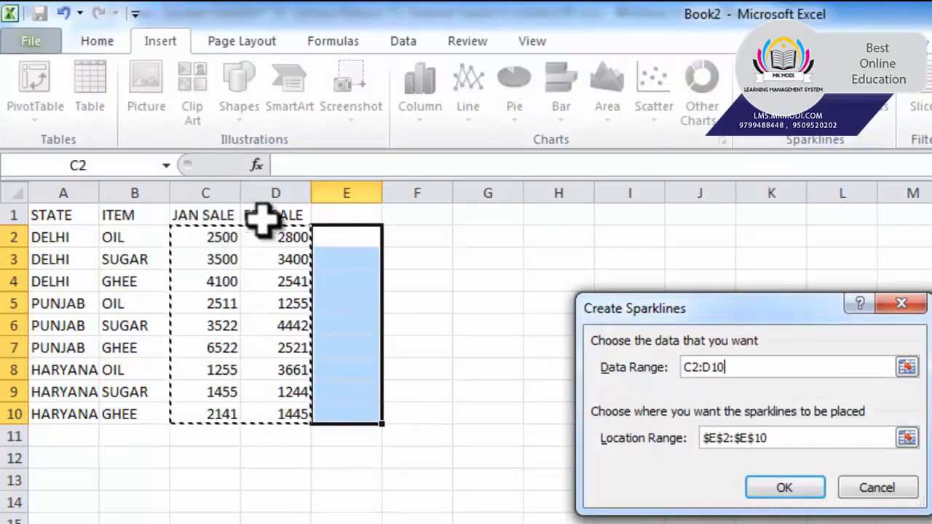
{"action": "left_click", "coordinate": [761, 489]}
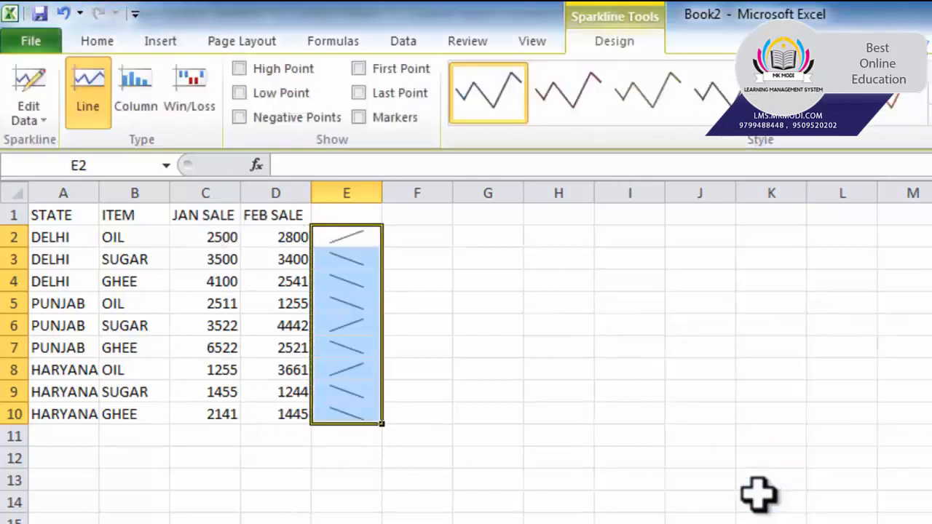
Check the data range and location range of the sparkline group in column E
{"action": "left_click", "coordinate": [364, 232]}
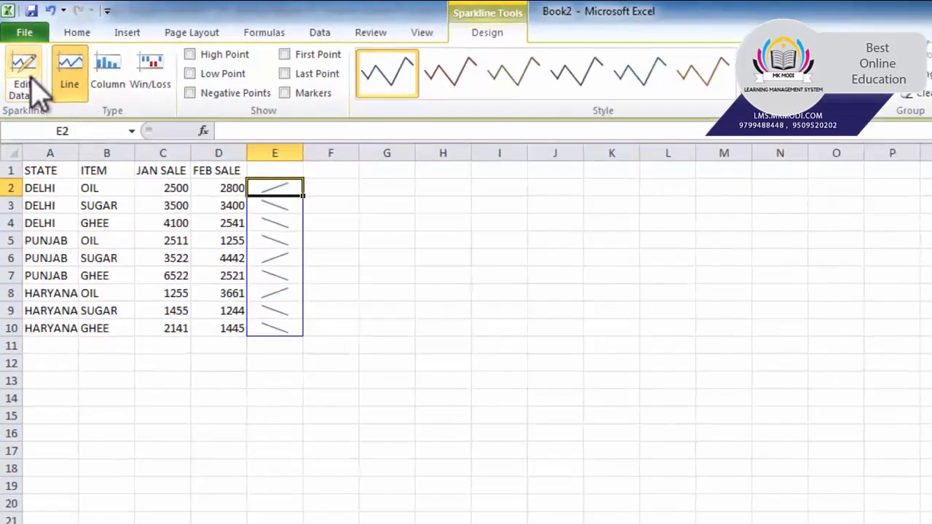
{"action": "left_click", "coordinate": [33, 102]}
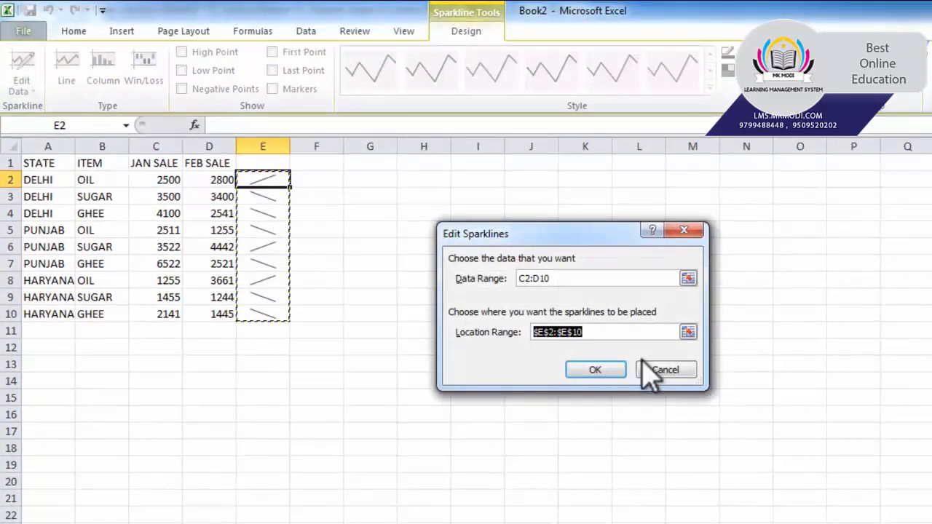
{"action": "left_click", "coordinate": [653, 377]}
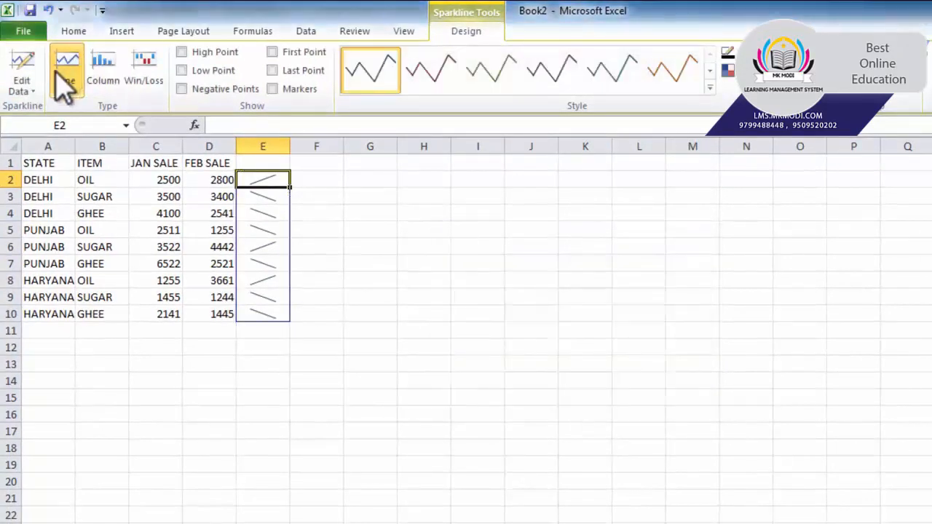
Try the Column and Win/Loss types on the sparklines in column E, then return them to Line
{"action": "left_click", "coordinate": [115, 78]}
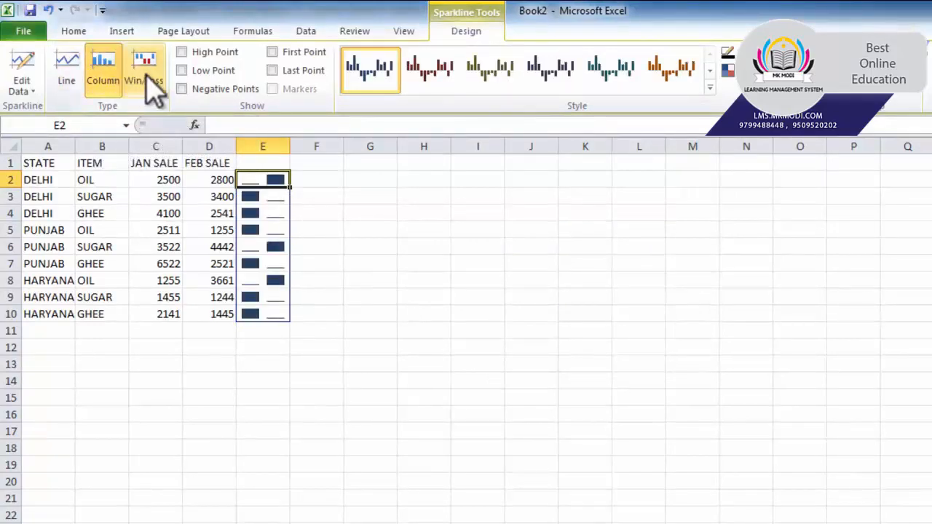
{"action": "left_click", "coordinate": [147, 76]}
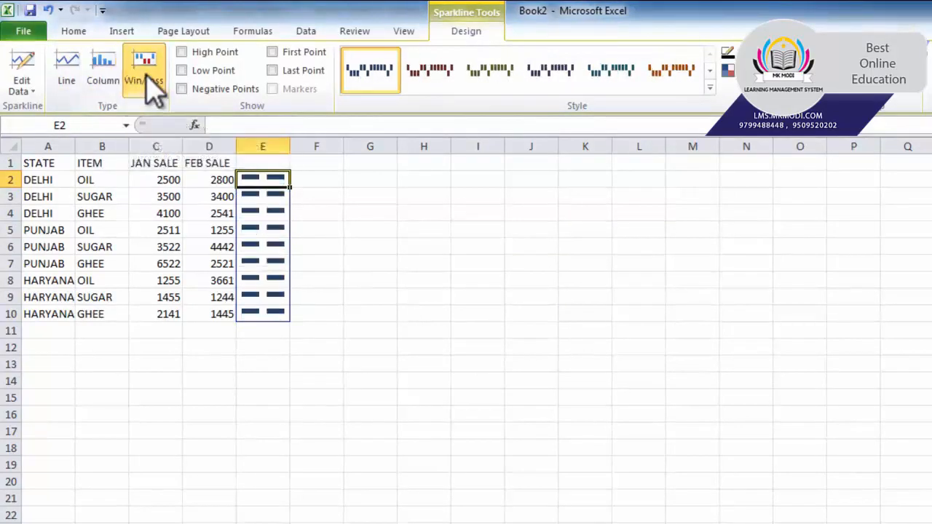
{"action": "left_click", "coordinate": [102, 82]}
{"action": "left_click", "coordinate": [76, 73]}
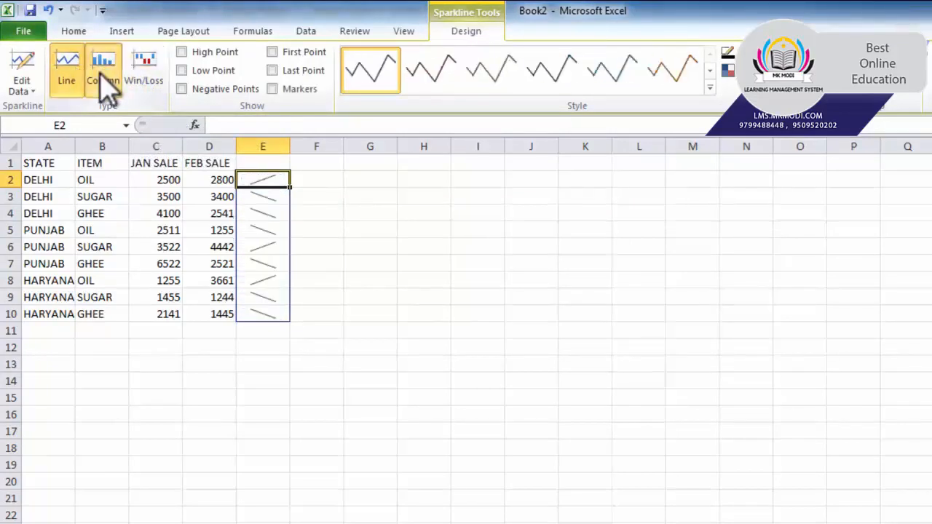
{"action": "left_click", "coordinate": [104, 73]}
{"action": "left_click", "coordinate": [145, 80]}
{"action": "left_click", "coordinate": [71, 74]}
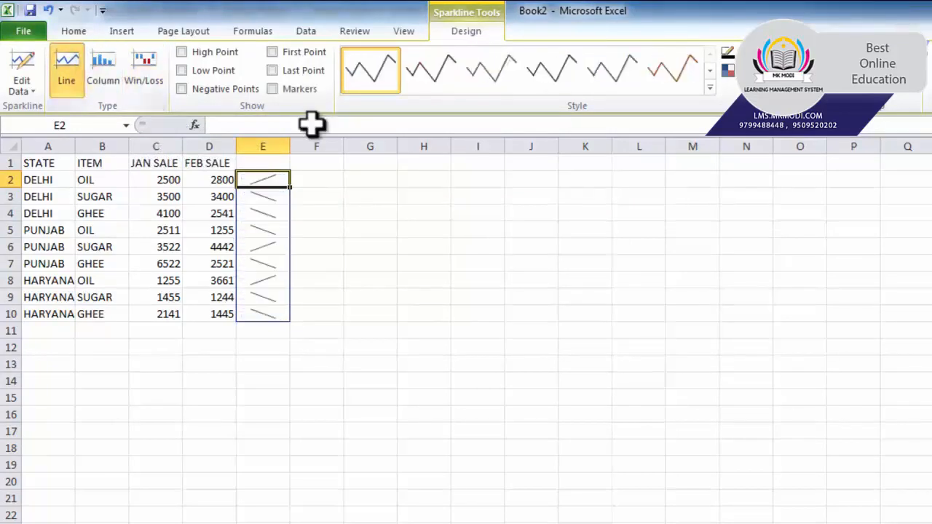
Apply the orange line style to the sparklines and show their high and low points
{"action": "left_click", "coordinate": [566, 84]}
{"action": "left_click", "coordinate": [508, 83]}
{"action": "left_click", "coordinate": [617, 87]}
{"action": "left_click", "coordinate": [661, 72]}
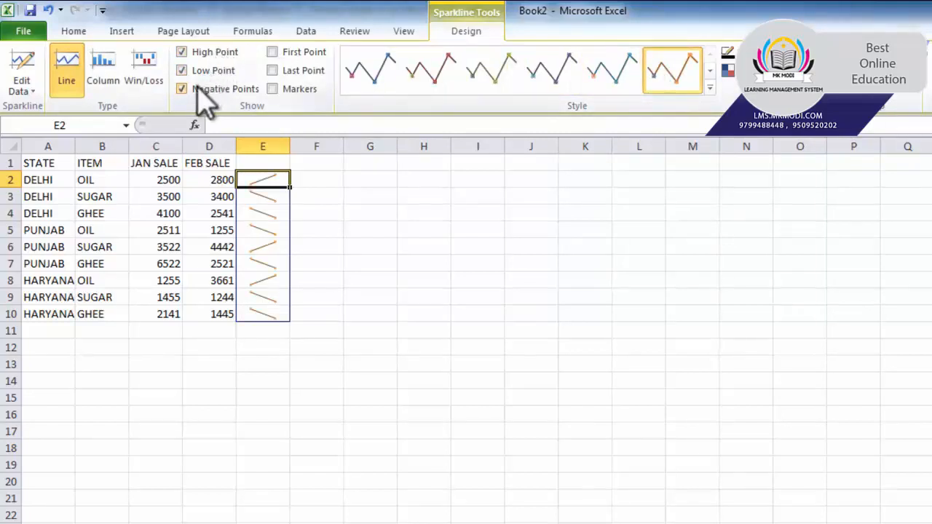
{"action": "left_click", "coordinate": [284, 55]}
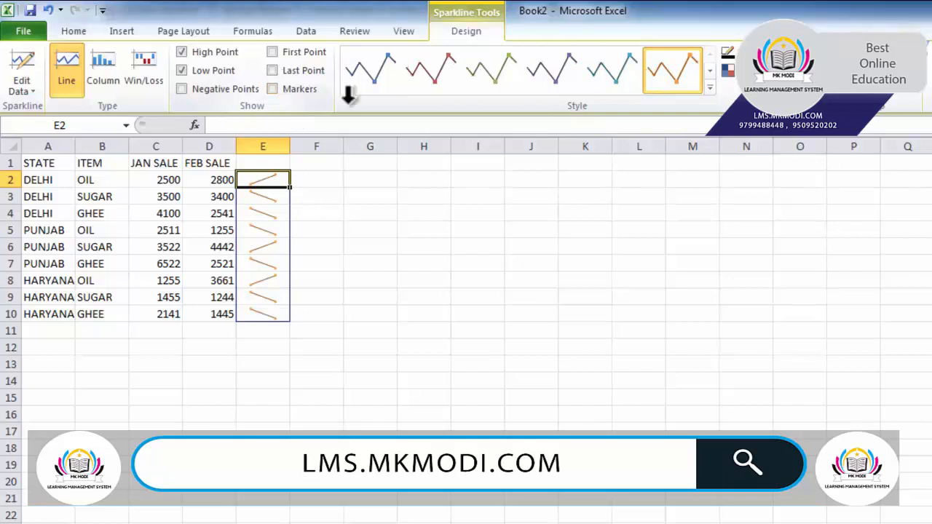
Change the sparkline line colour and pick standard red as a marker colour
{"action": "left_click", "coordinate": [730, 53]}
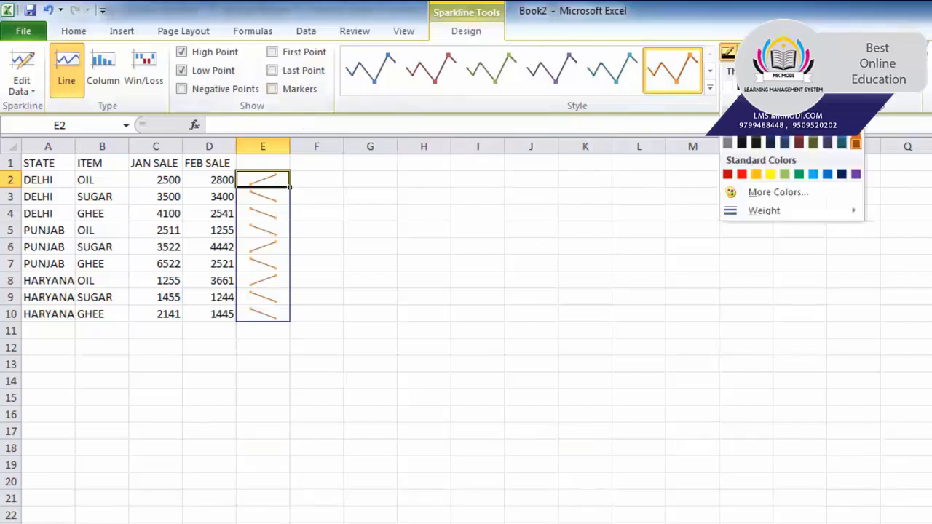
{"action": "left_click", "coordinate": [792, 143]}
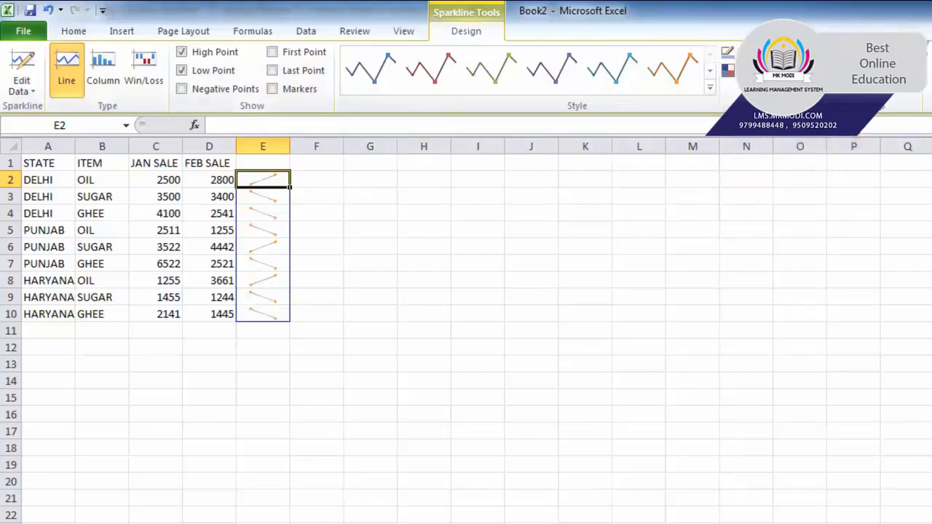
{"action": "left_click", "coordinate": [728, 69]}
{"action": "mouse_move", "coordinate": [757, 134]}
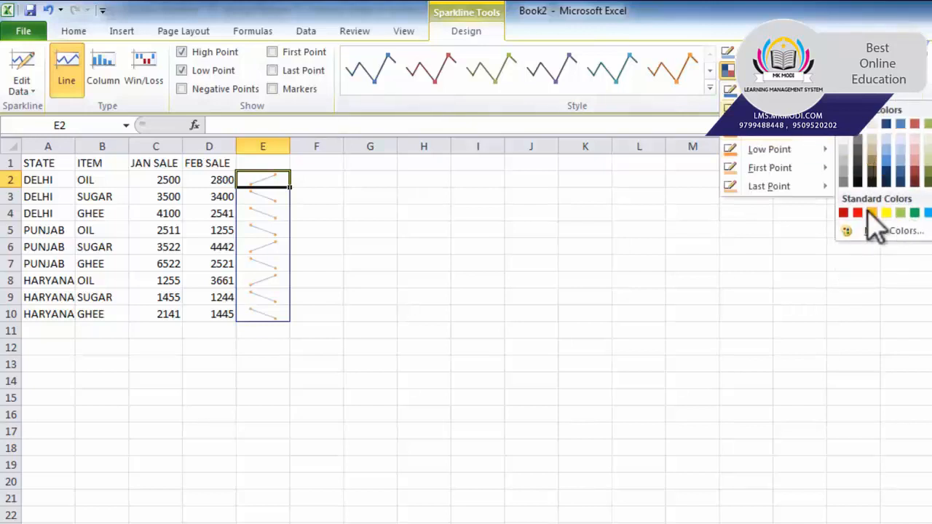
{"action": "left_click", "coordinate": [859, 213]}
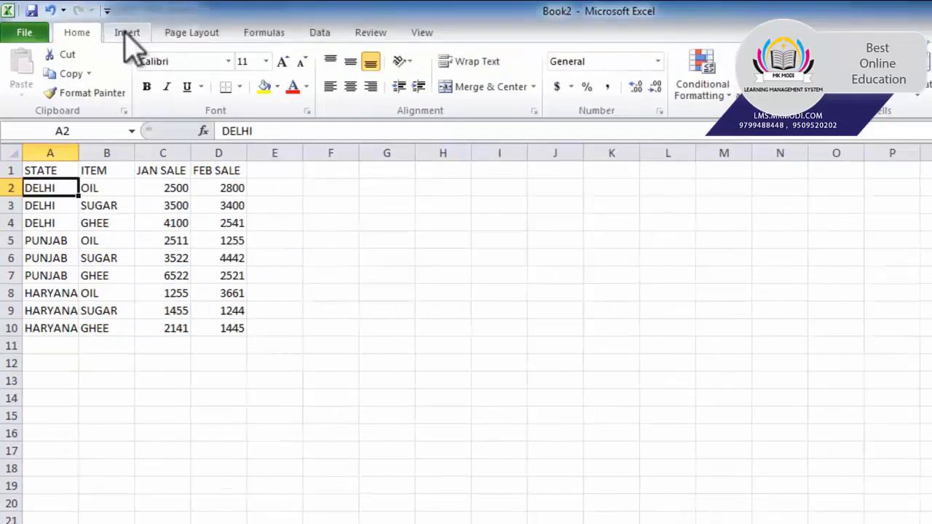
Insert a hyperlink on the DELHI cells A2:A3 that points to the existing file Book1 on the Desktop
{"action": "left_click", "coordinate": [126, 33]}
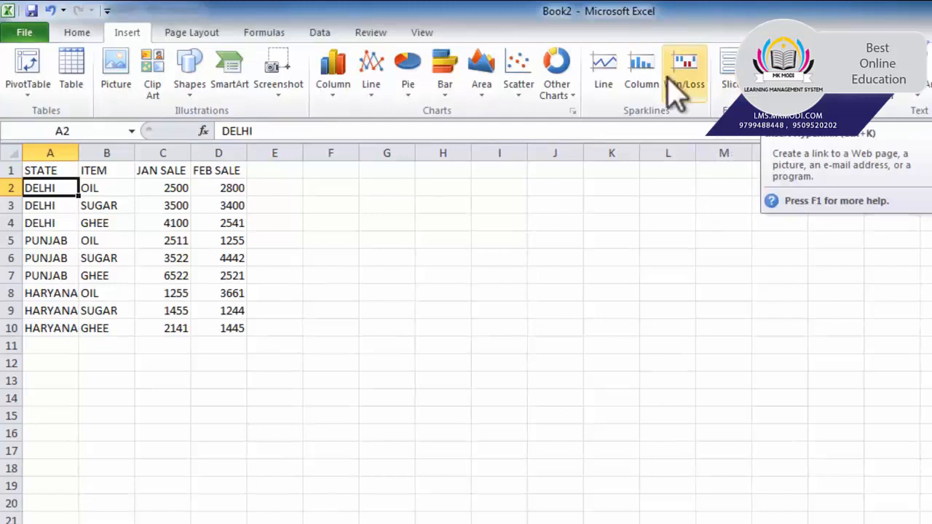
{"action": "left_click", "coordinate": [48, 223]}
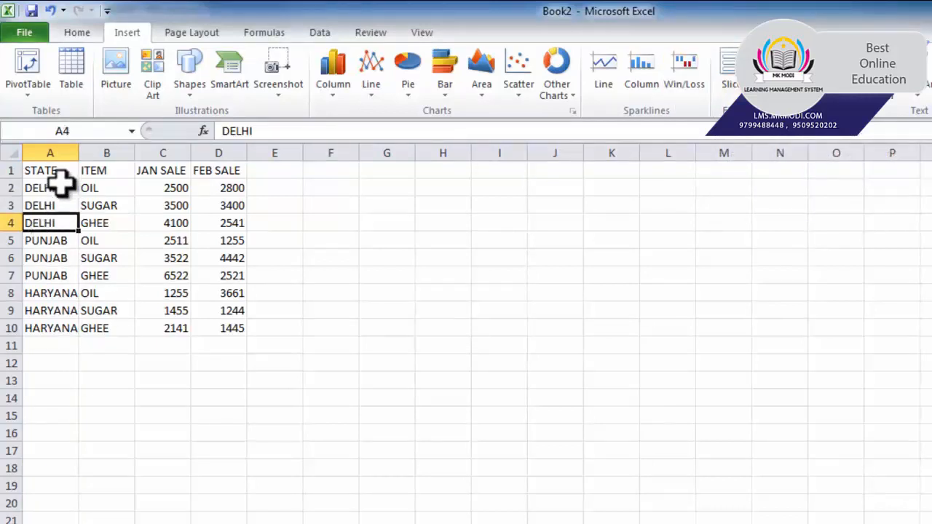
{"action": "left_click", "coordinate": [54, 187]}
{"action": "left_click_drag", "start_coordinate": [52, 186], "coordinate": [52, 203]}
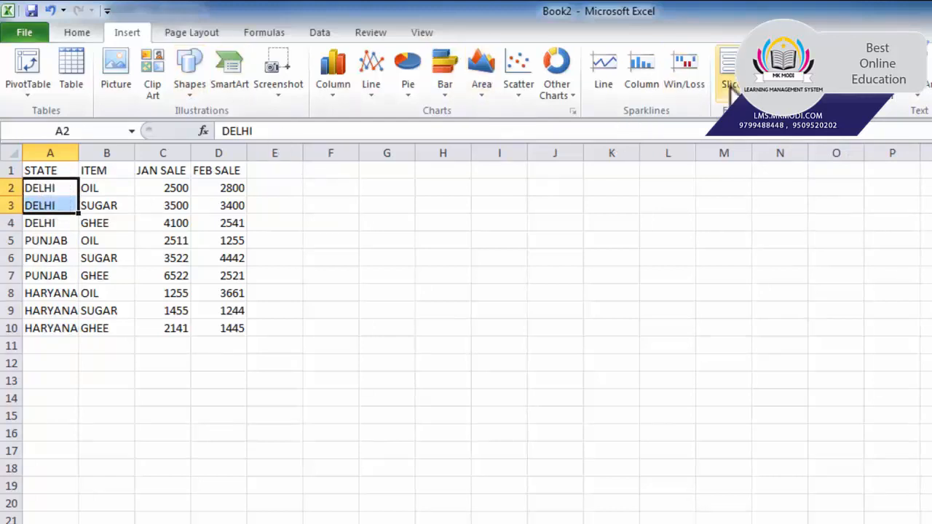
{"action": "left_click", "coordinate": [773, 69]}
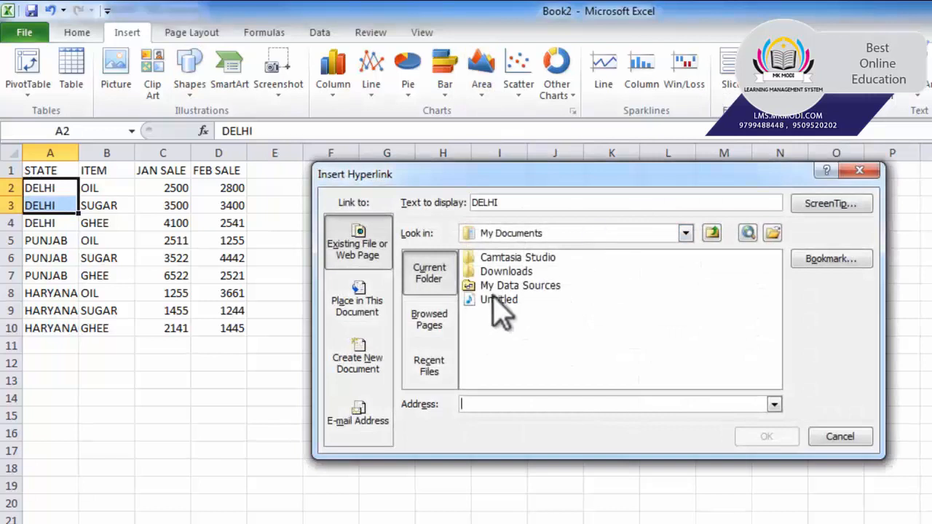
{"action": "left_click", "coordinate": [557, 233]}
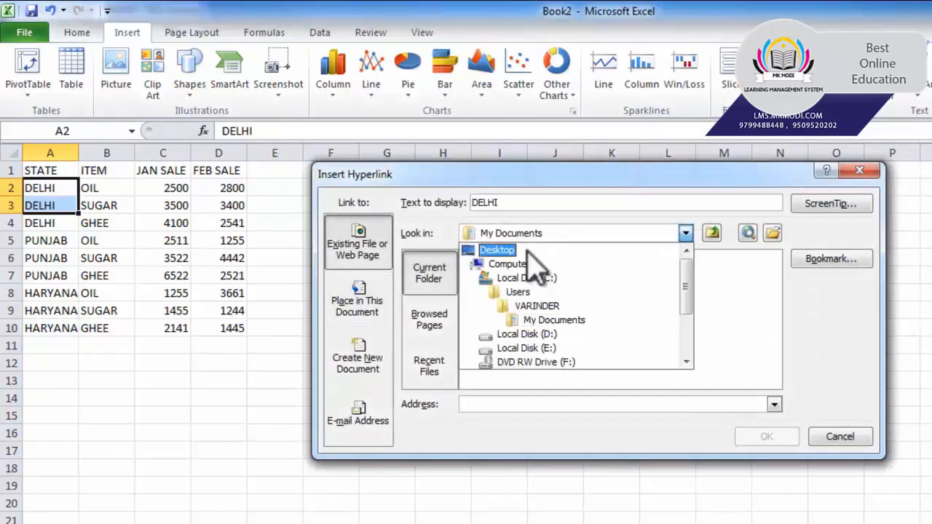
{"action": "left_click", "coordinate": [518, 250]}
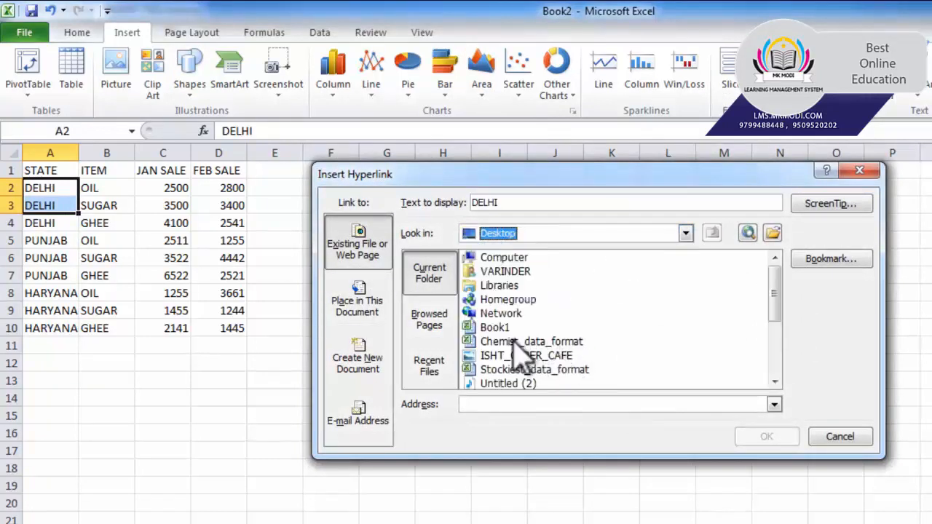
{"action": "left_click", "coordinate": [481, 329]}
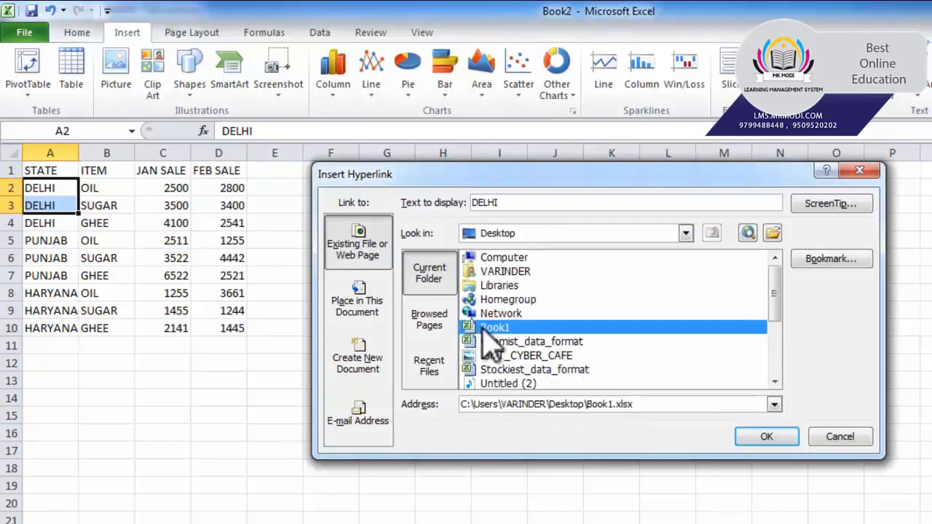
{"action": "left_click", "coordinate": [743, 435]}
{"action": "left_click", "coordinate": [499, 397]}
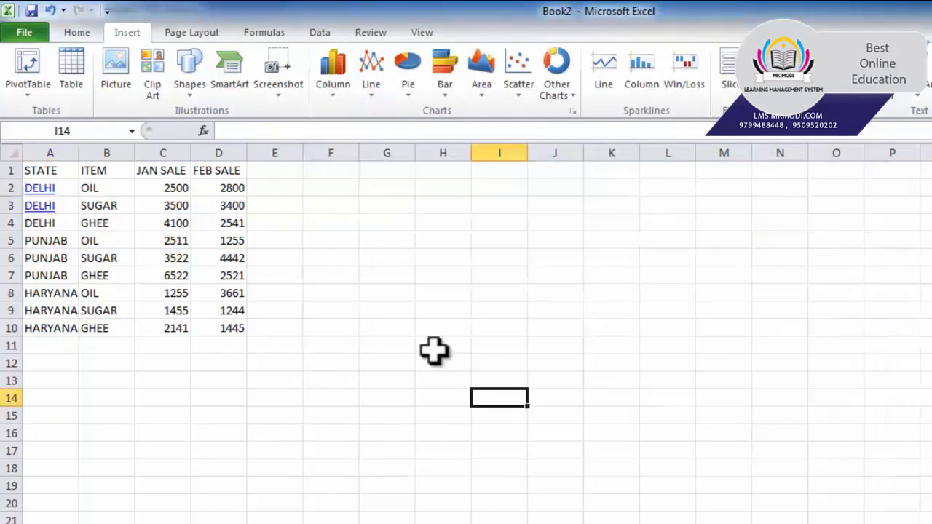
Follow the hyperlink in cell A3 and allow the linked workbook to open
{"action": "left_click", "coordinate": [38, 208]}
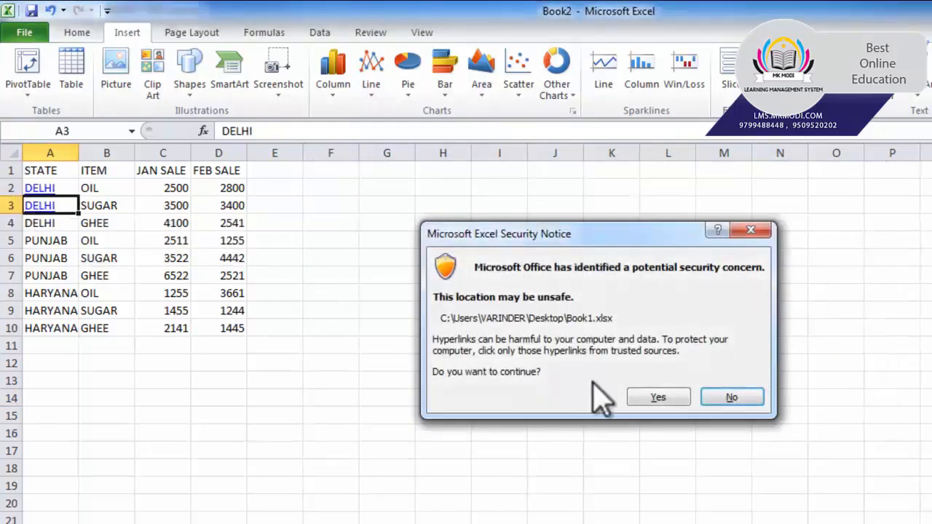
{"action": "left_click", "coordinate": [637, 397]}
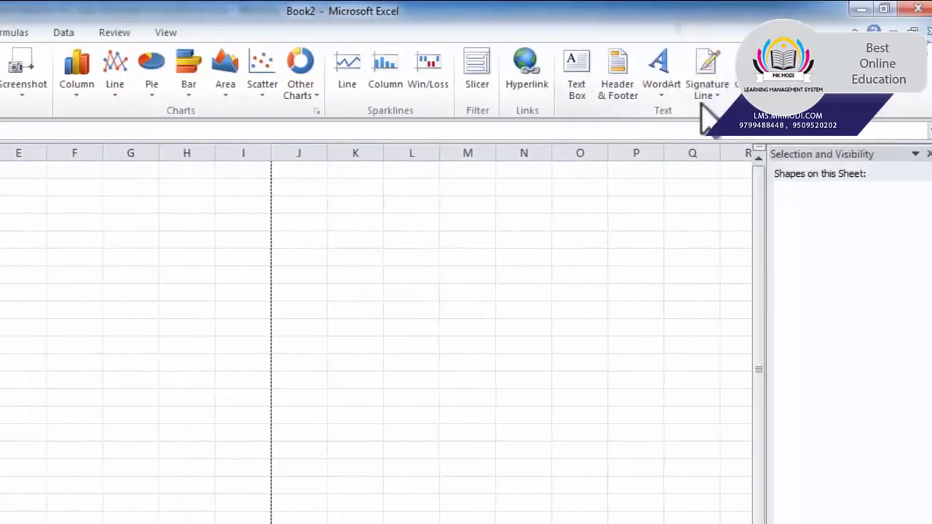
Insert a text box spanning about H7 to J8 containing the text INDIA IS GREAT
{"action": "left_click", "coordinate": [568, 73]}
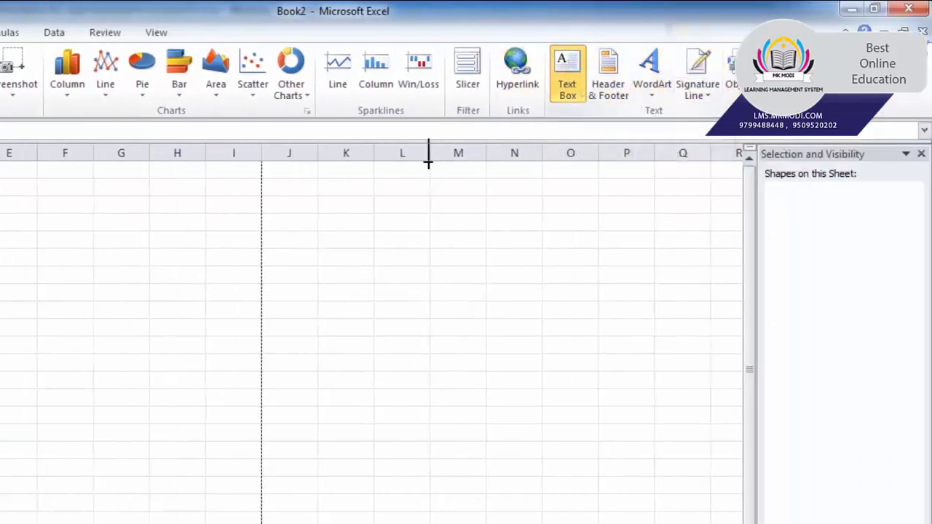
{"action": "left_click_drag", "start_coordinate": [148, 265], "coordinate": [313, 308]}
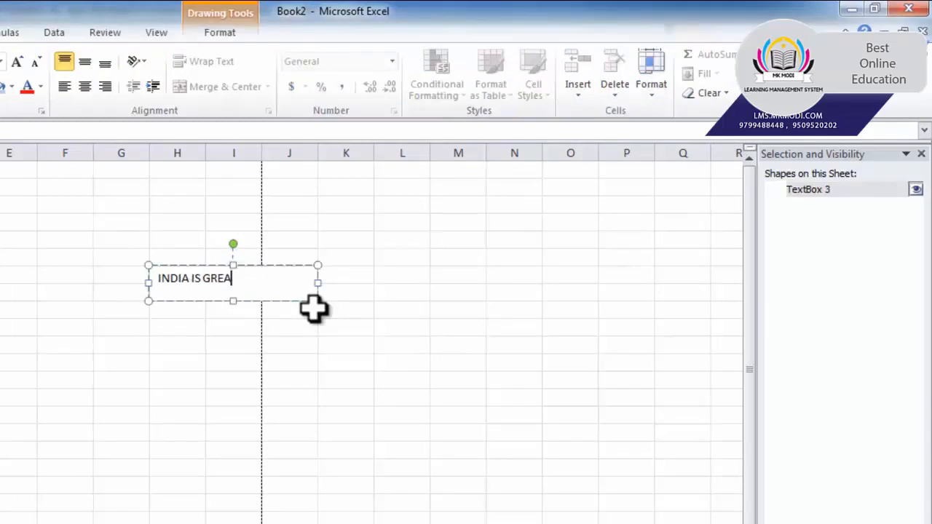
{"action": "left_click", "coordinate": [343, 292]}
{"action": "left_click", "coordinate": [243, 307]}
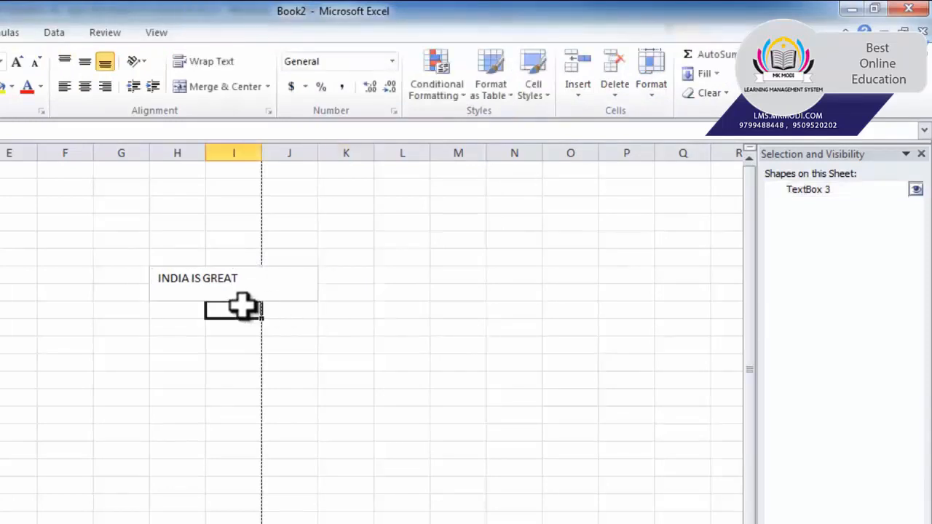
Change the shape of the INDIA IS GREAT text box to a chord
{"action": "left_click", "coordinate": [248, 289]}
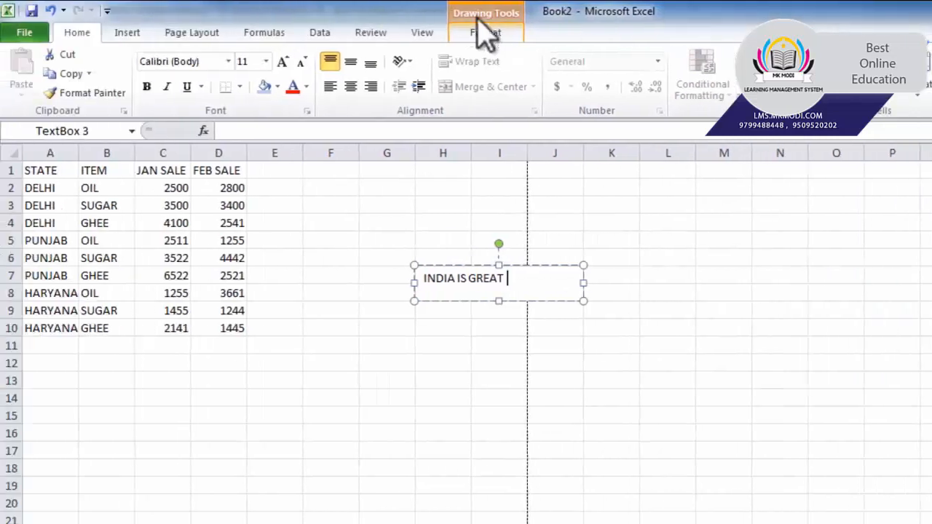
{"action": "left_click", "coordinate": [474, 31]}
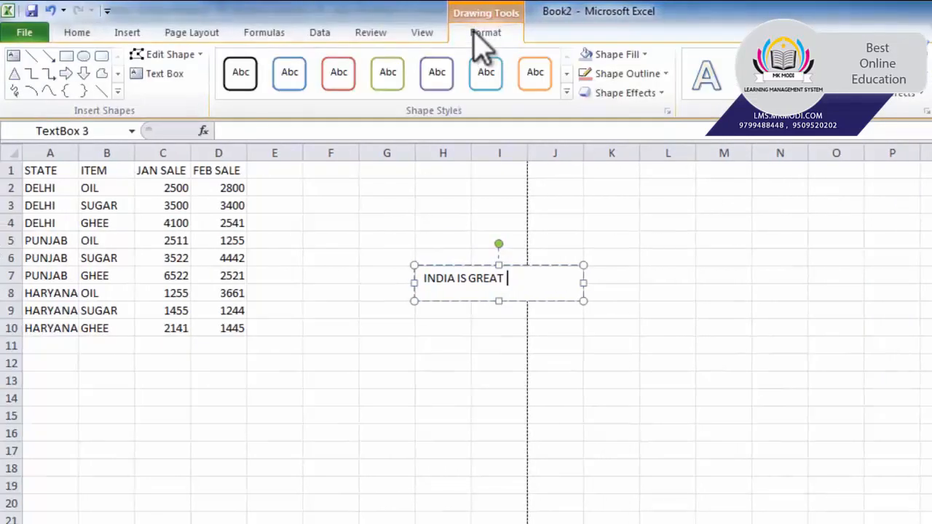
{"action": "left_click", "coordinate": [116, 73]}
{"action": "left_click", "coordinate": [175, 54]}
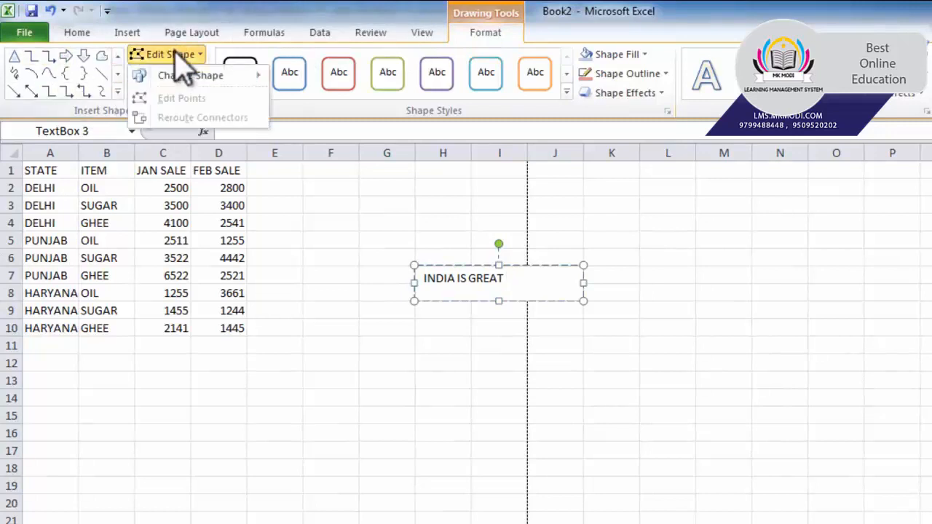
{"action": "mouse_move", "coordinate": [178, 76]}
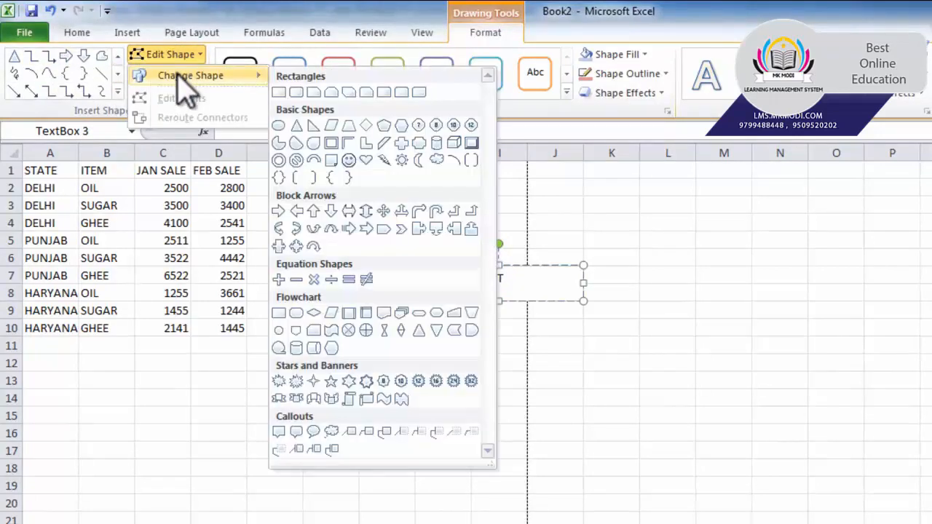
{"action": "left_click", "coordinate": [304, 143]}
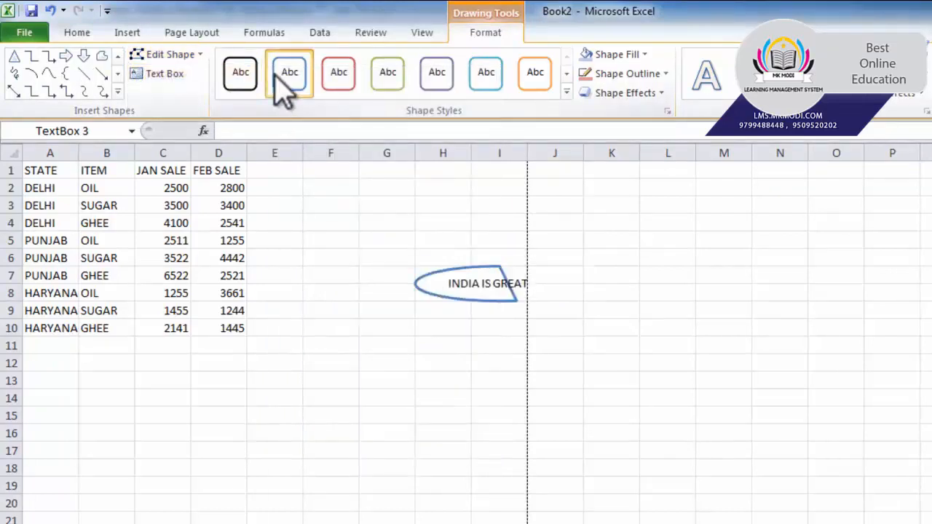
Apply a filled aqua preset style to the shape, then set its fill to Red, Accent 2, Darker 25%
{"action": "left_click", "coordinate": [566, 92]}
{"action": "left_click", "coordinate": [480, 177]}
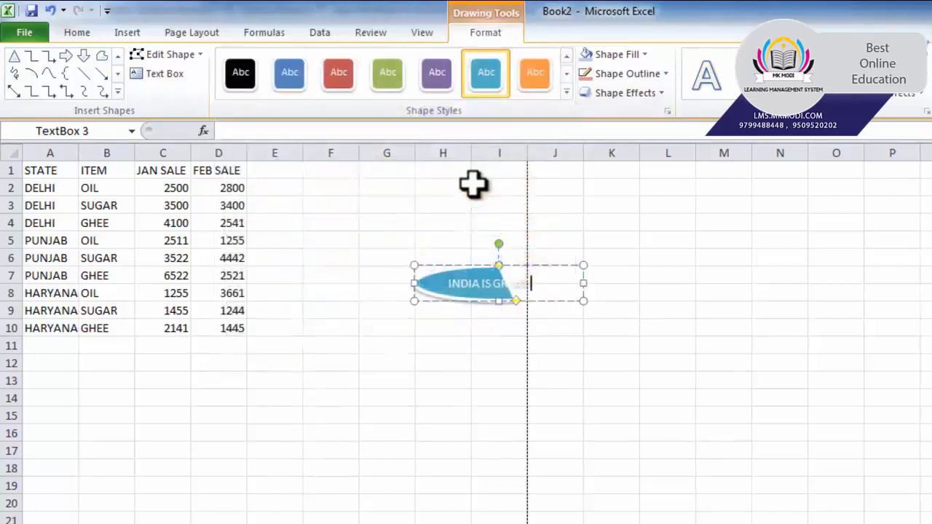
{"action": "left_click", "coordinate": [646, 55]}
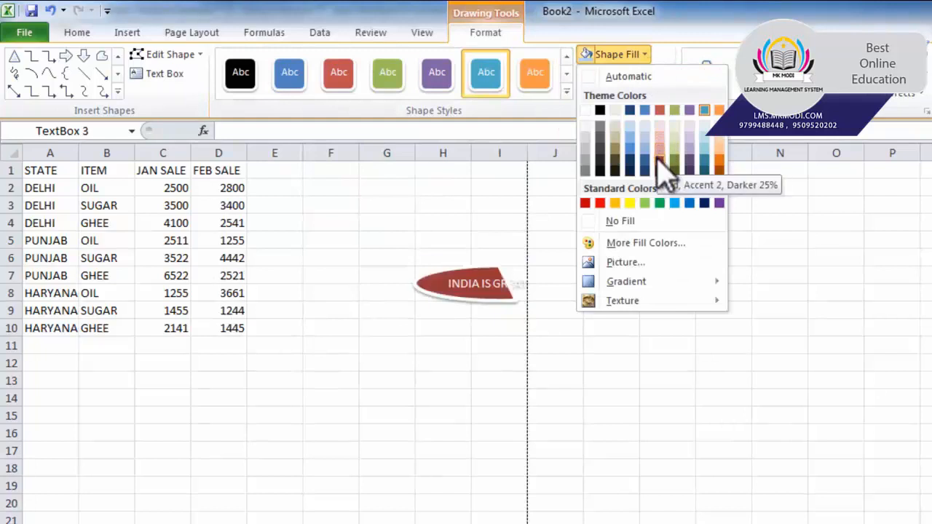
{"action": "left_click", "coordinate": [659, 163]}
Give the shape an orange outline and apply a Soft Round bevel effect
{"action": "left_click", "coordinate": [626, 73]}
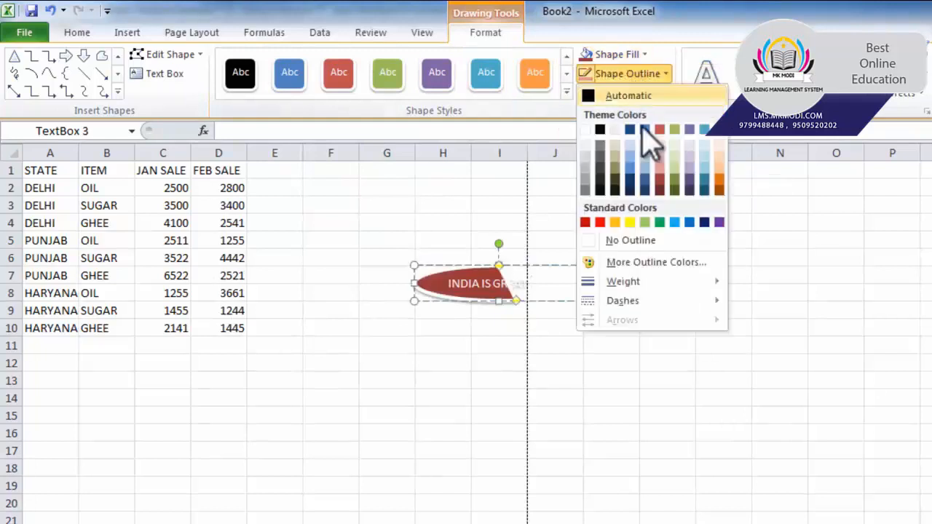
{"action": "left_click", "coordinate": [716, 186]}
{"action": "left_click", "coordinate": [641, 93]}
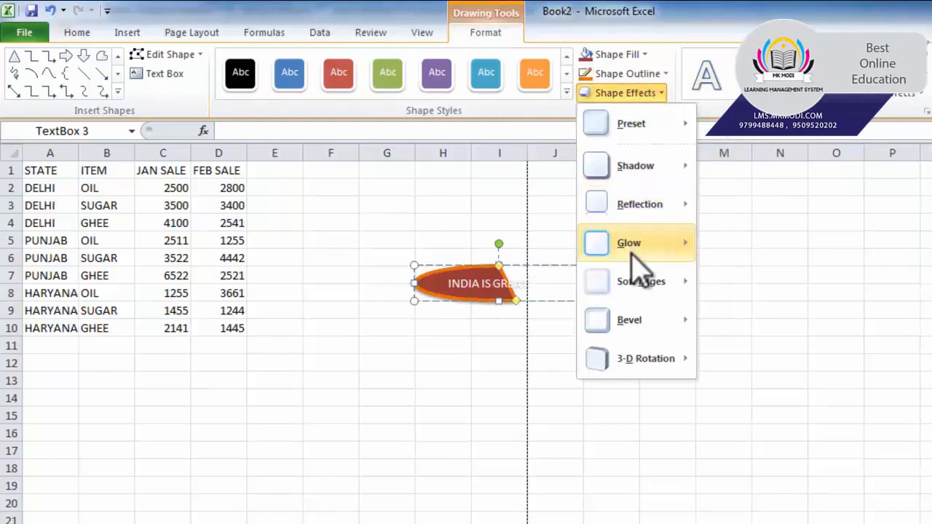
{"action": "mouse_move", "coordinate": [688, 244]}
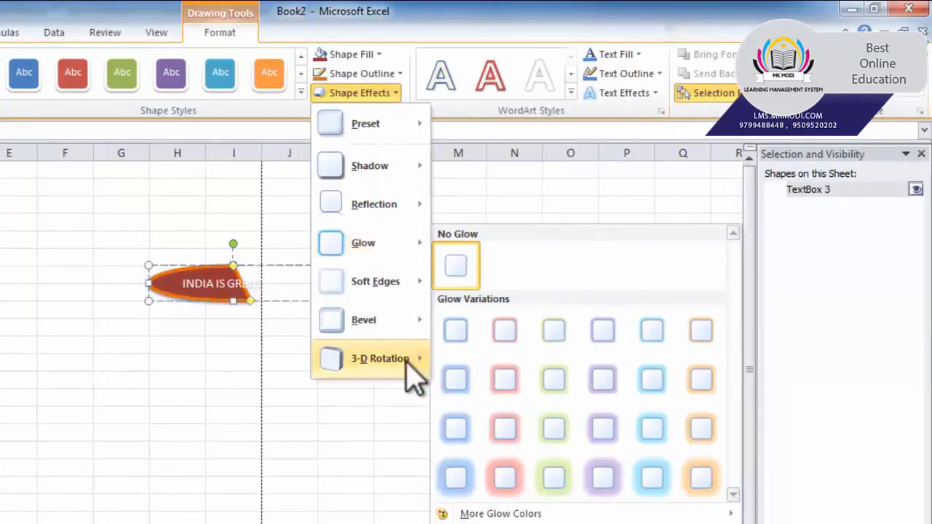
{"action": "mouse_move", "coordinate": [409, 371]}
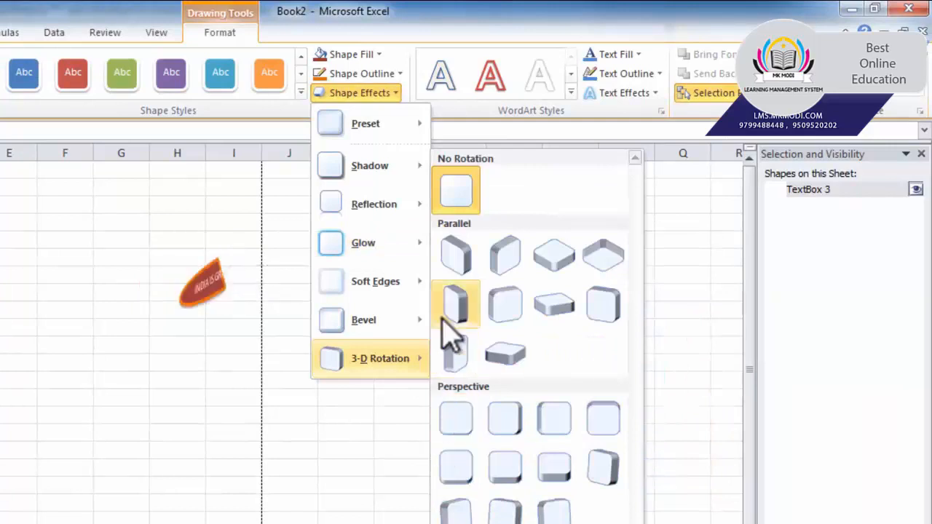
{"action": "mouse_move", "coordinate": [412, 345]}
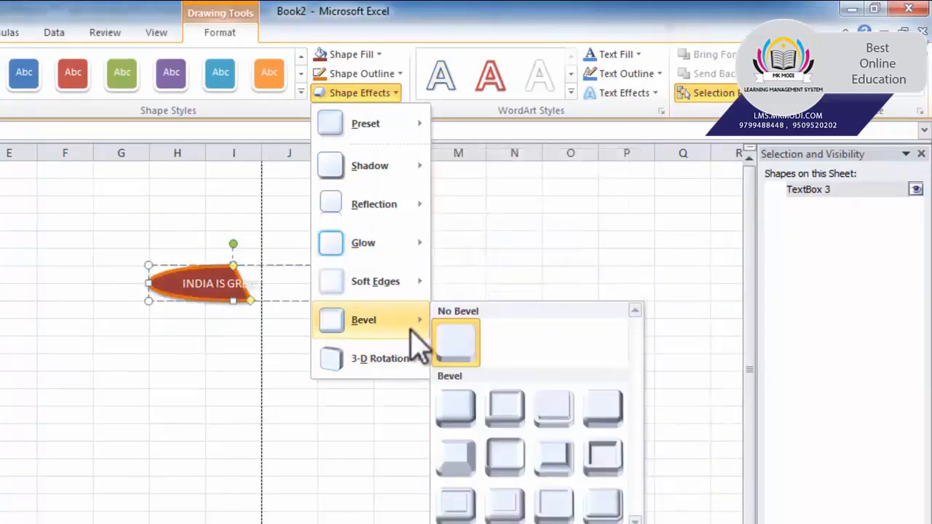
{"action": "left_click", "coordinate": [498, 451]}
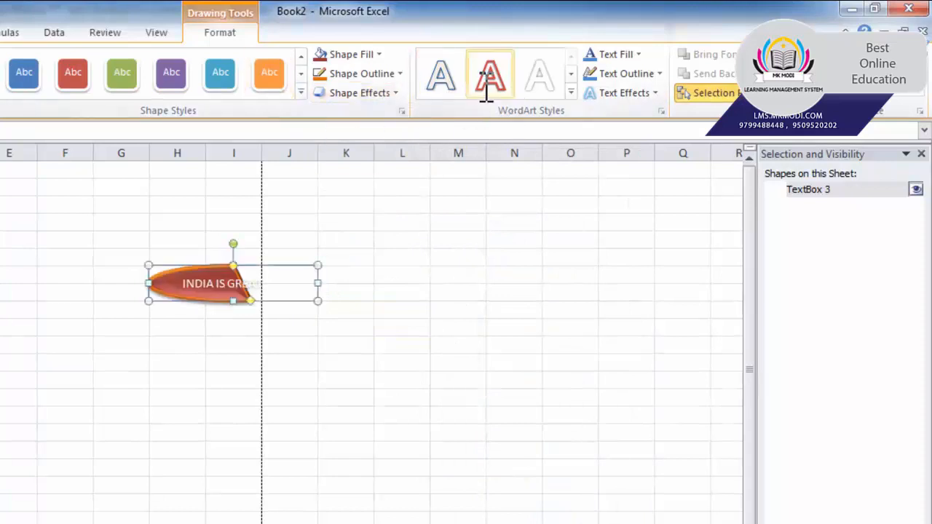
Recolour the shape's text fill and give the text an outline from the theme colours
{"action": "left_click", "coordinate": [626, 55]}
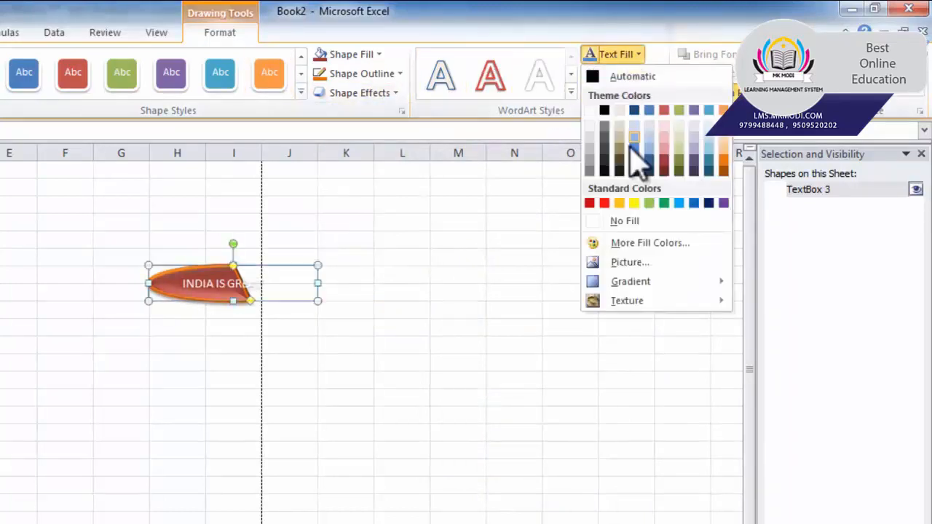
{"action": "left_click", "coordinate": [675, 153]}
{"action": "left_click", "coordinate": [645, 75]}
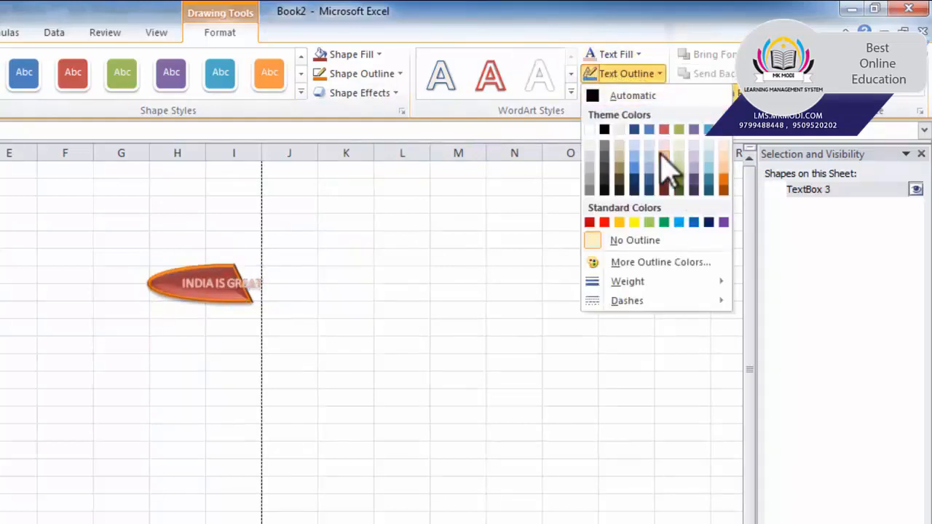
{"action": "left_click", "coordinate": [657, 141]}
Apply a perspective 3-D rotation text effect to the INDIA IS GREAT text box
{"action": "left_click", "coordinate": [624, 93]}
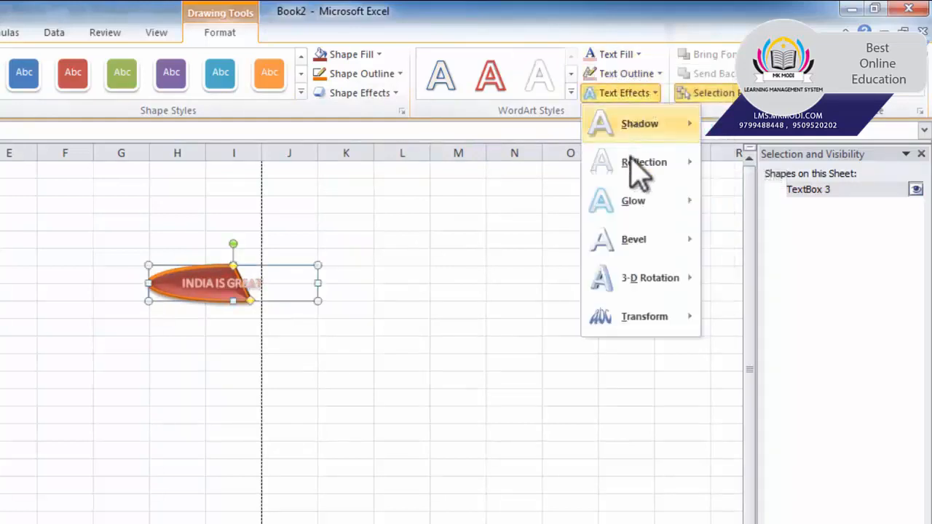
{"action": "mouse_move", "coordinate": [688, 291]}
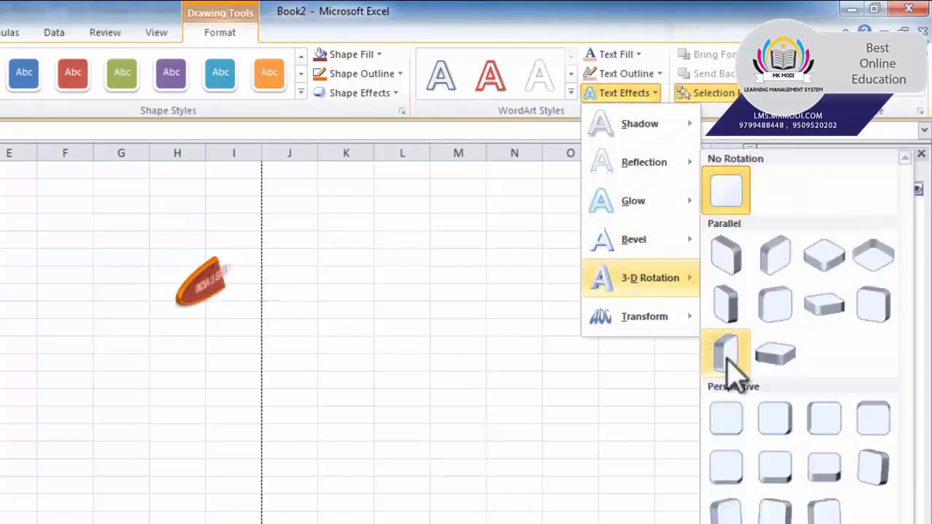
{"action": "left_click", "coordinate": [714, 481]}
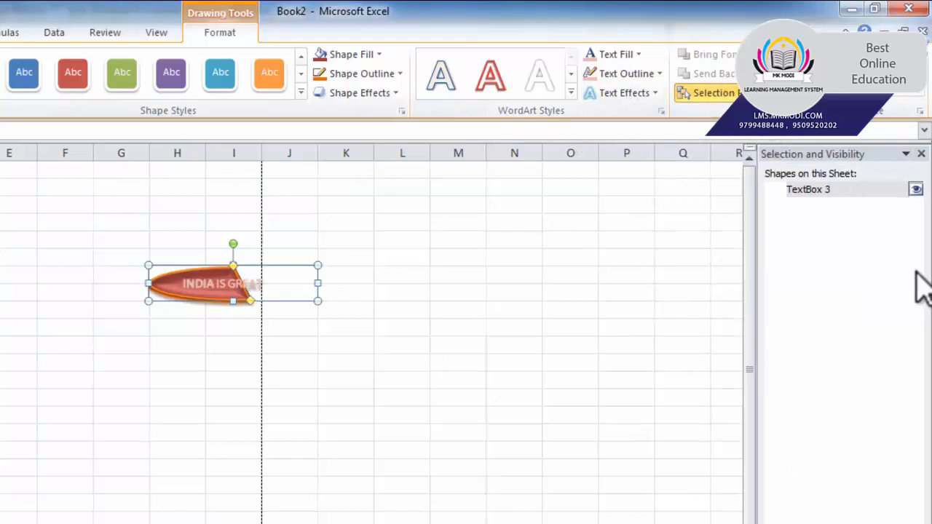
Hide and reshow TextBox 3, then reselect it and preview the rotate and flip options
{"action": "left_click", "coordinate": [913, 189]}
{"action": "left_click", "coordinate": [912, 189]}
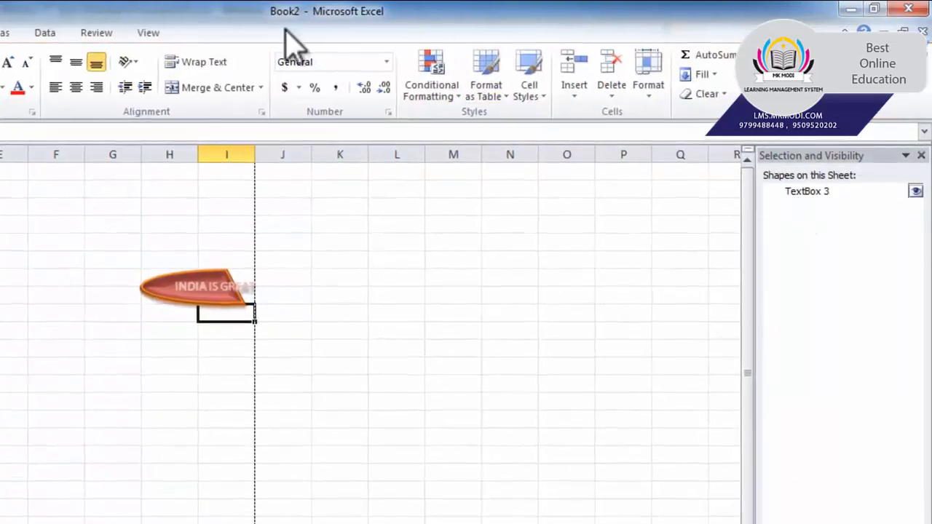
{"action": "left_click", "coordinate": [188, 286]}
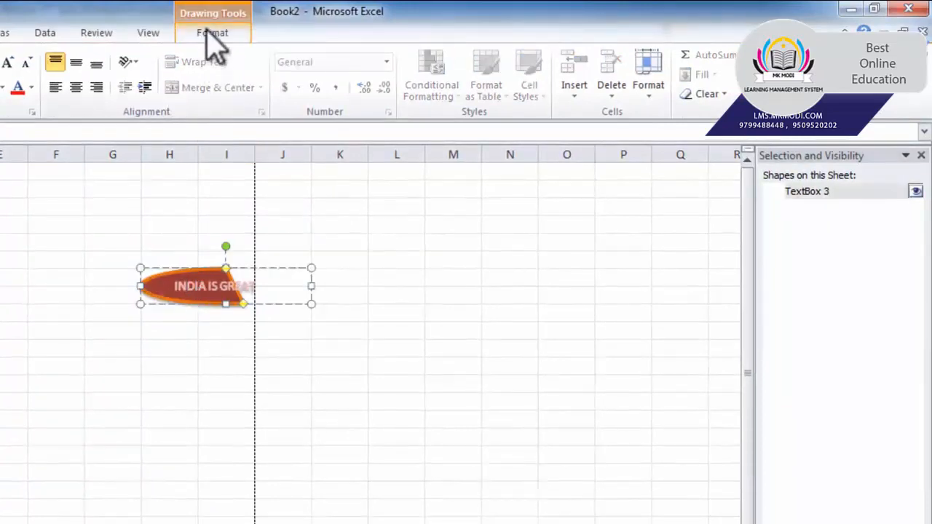
{"action": "left_click", "coordinate": [213, 33]}
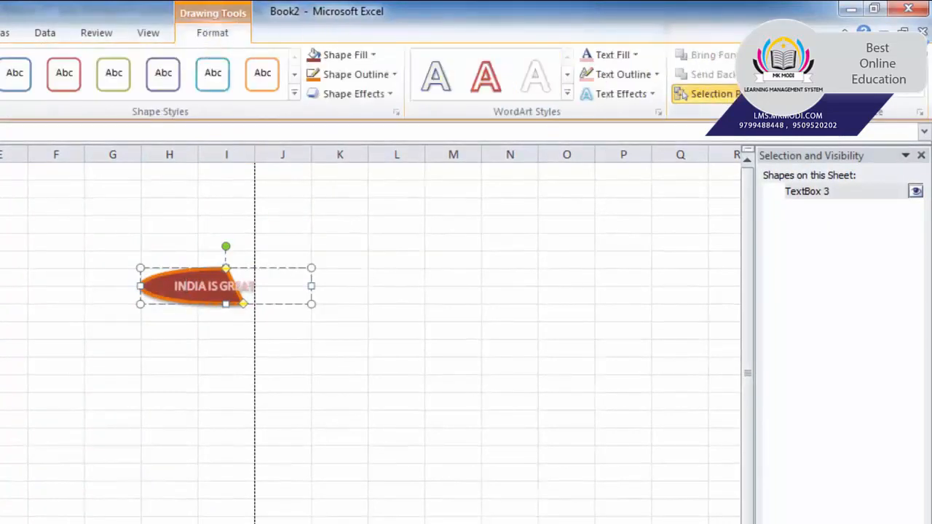
{"action": "left_click", "coordinate": [776, 94]}
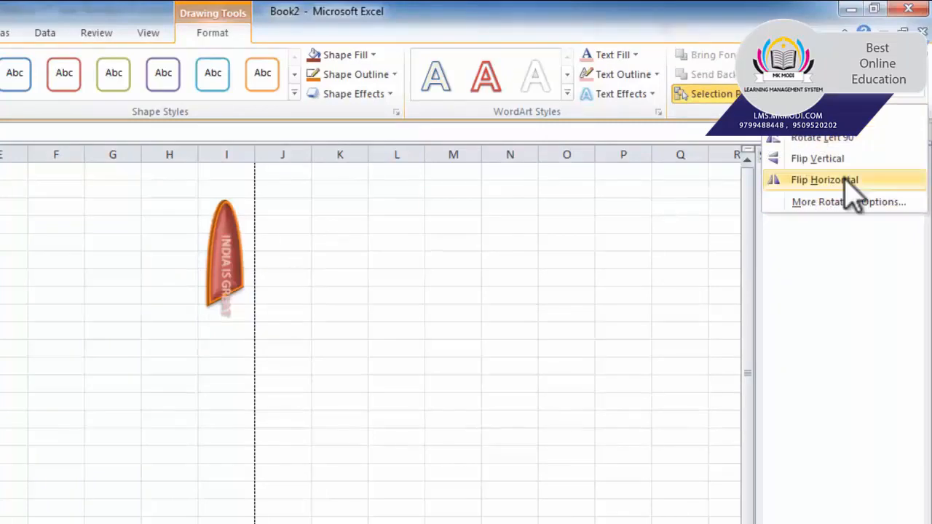
{"action": "left_click", "coordinate": [710, 93]}
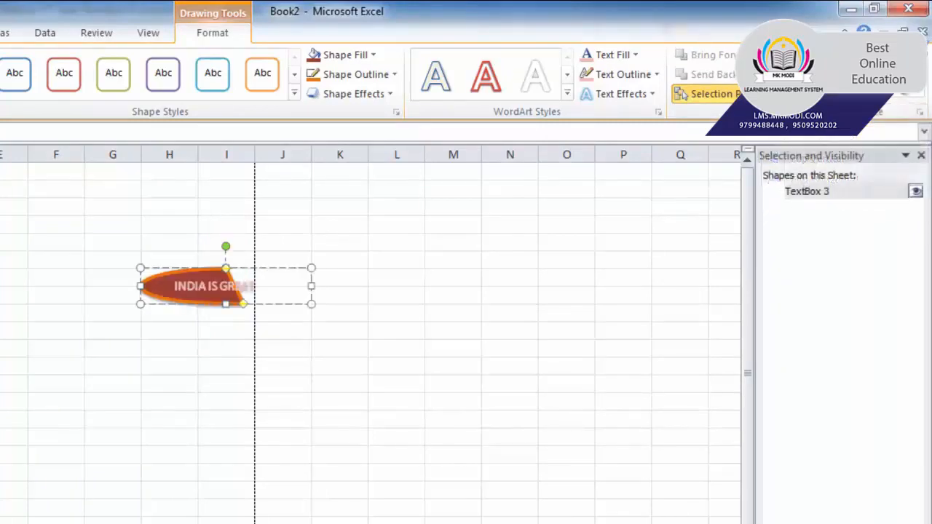
Enlarge the text box to span columns H to M and shorten its text to INDIA IS GREA
{"action": "left_click", "coordinate": [912, 60]}
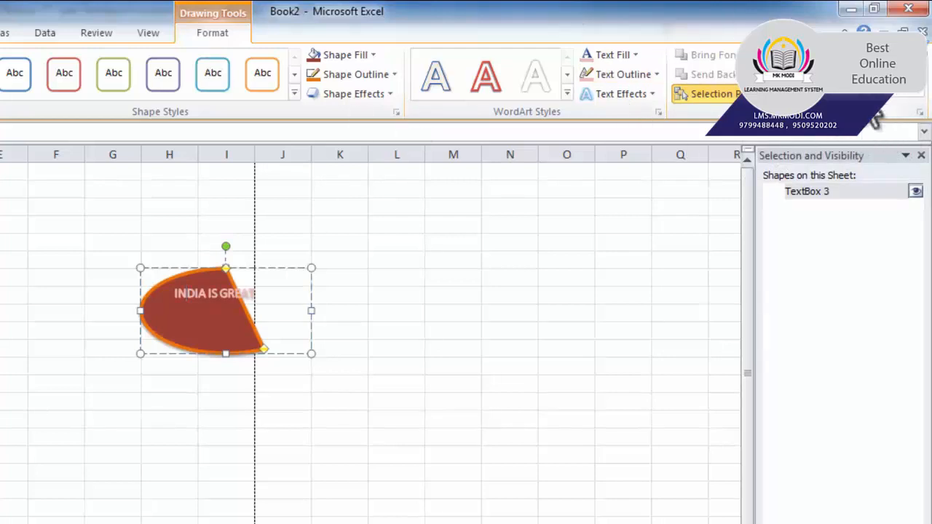
{"action": "key", "text": "Return"}
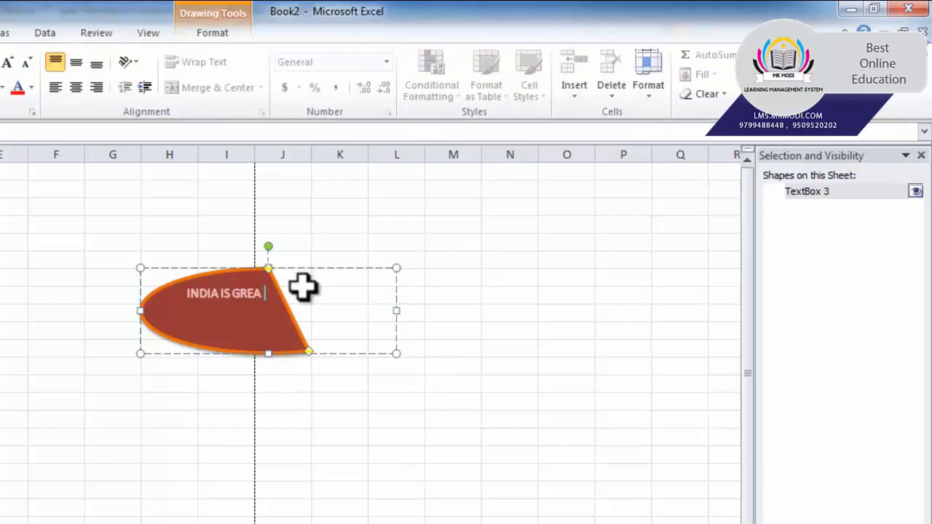
{"action": "left_click", "coordinate": [347, 242]}
{"action": "left_click", "coordinate": [287, 298]}
{"action": "left_click", "coordinate": [251, 328]}
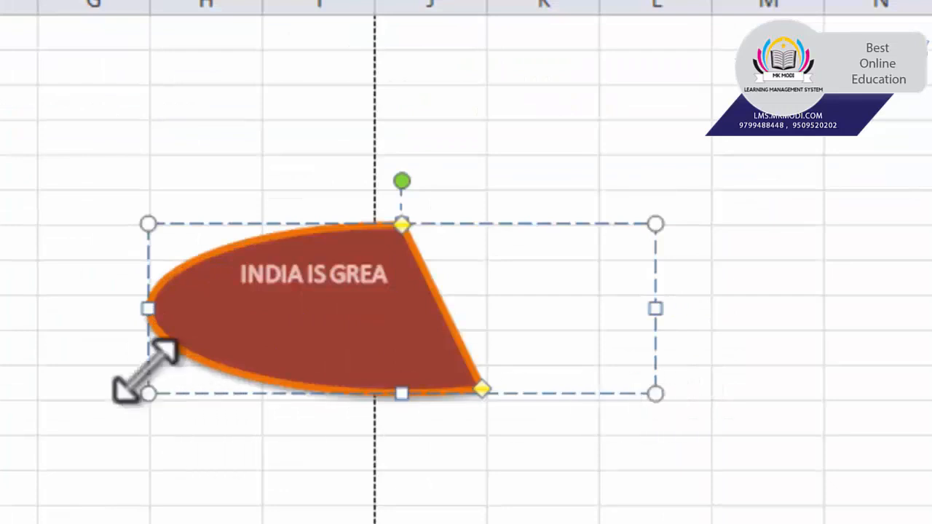
{"action": "left_click_drag", "start_coordinate": [655, 222], "coordinate": [823, 153]}
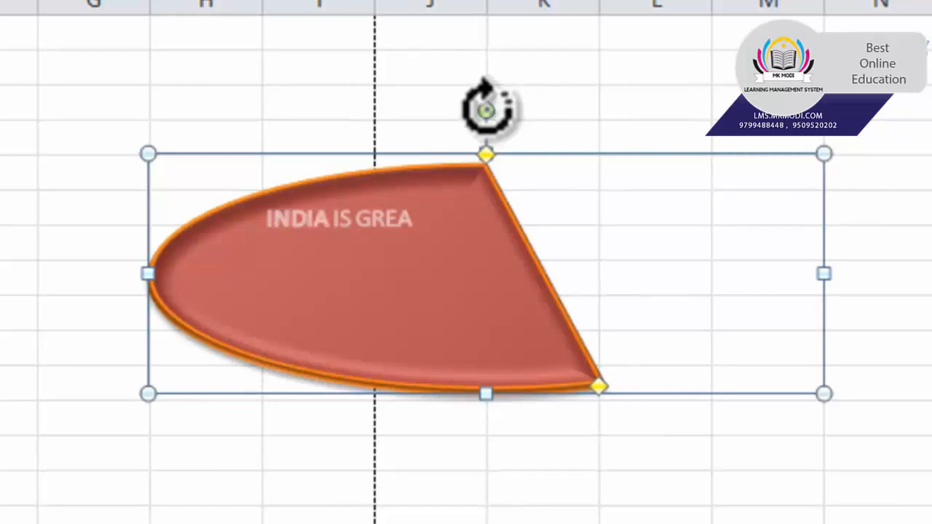
Rotate the shape about 20° clockwise and move the upper end of its cut edge out to column L
{"action": "left_click_drag", "start_coordinate": [486, 109], "coordinate": [547, 95]}
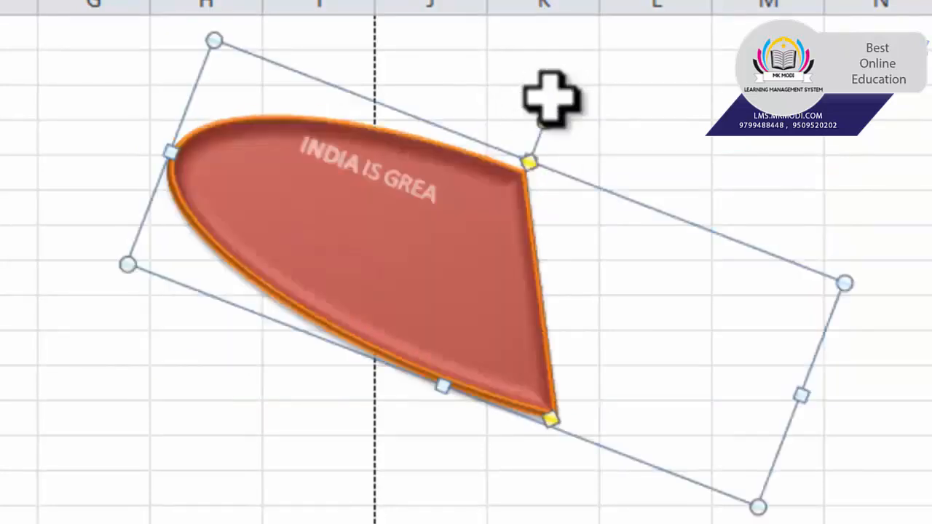
{"action": "left_click_drag", "start_coordinate": [527, 160], "coordinate": [670, 240]}
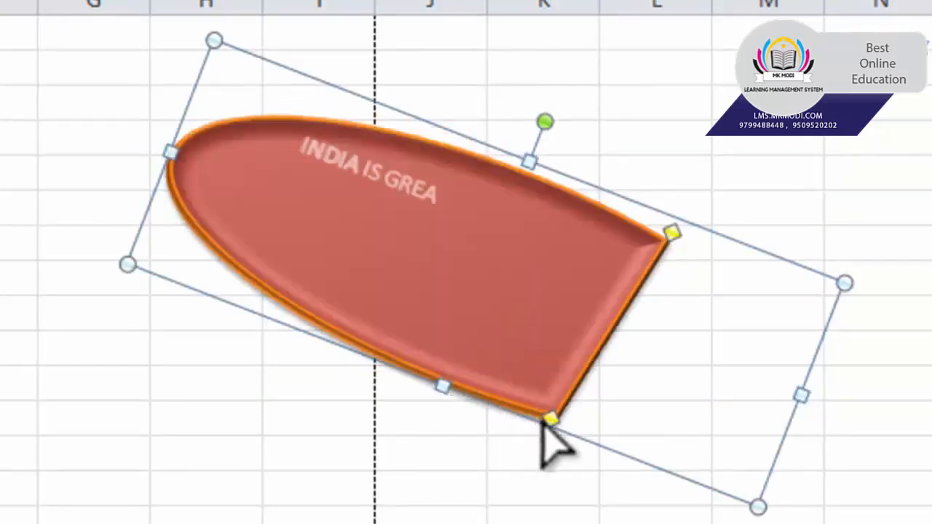
{"action": "left_click_drag", "start_coordinate": [551, 421], "coordinate": [407, 301]}
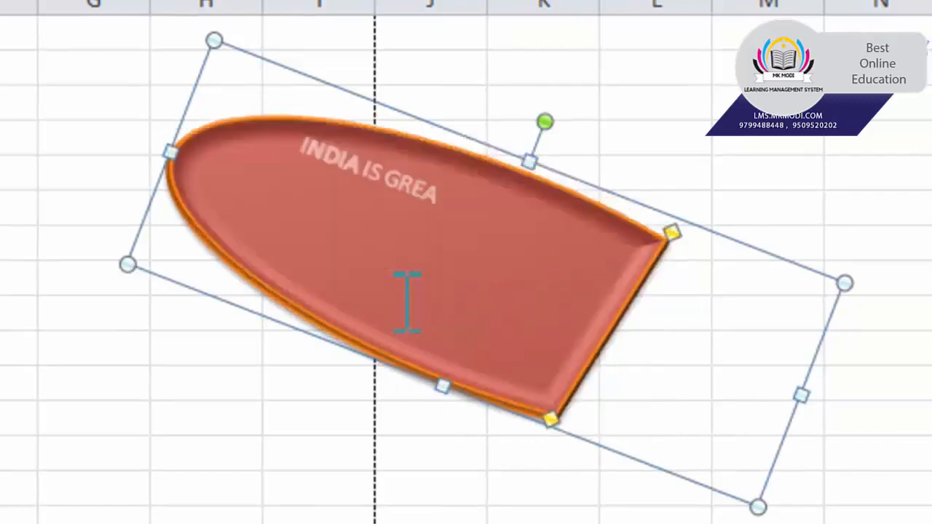
{"action": "left_click", "coordinate": [668, 129]}
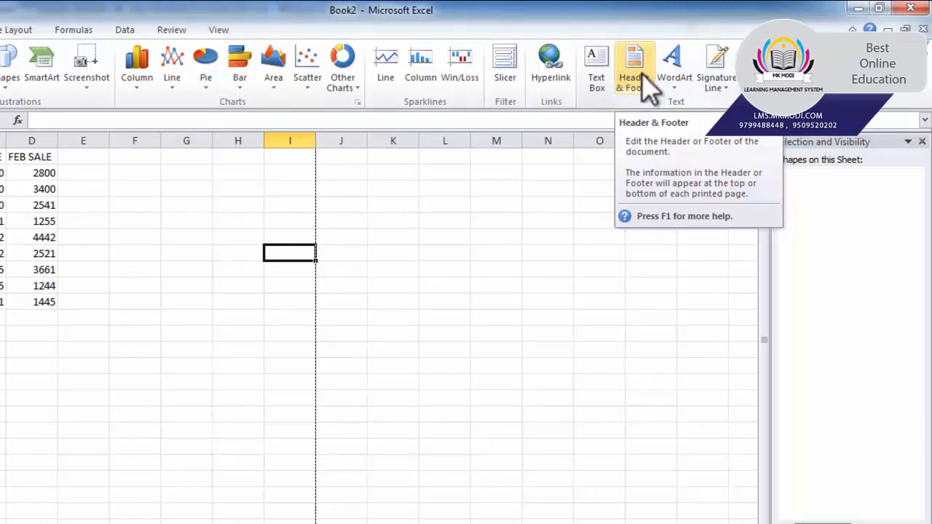
Start editing the sheet header and replace the page codes in its centre section with THIS IS HEADER
{"action": "left_click", "coordinate": [650, 89]}
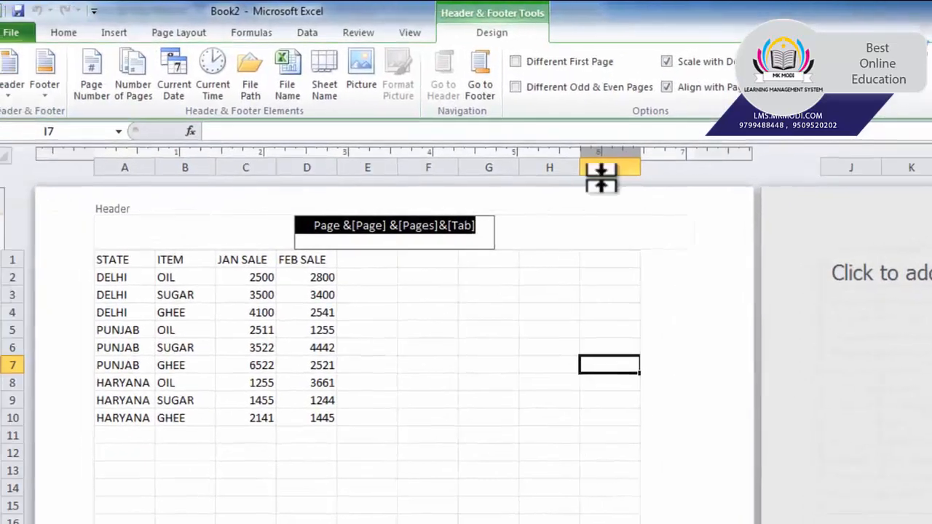
{"action": "left_click", "coordinate": [359, 227]}
{"action": "left_click_drag", "start_coordinate": [334, 231], "coordinate": [492, 234]}
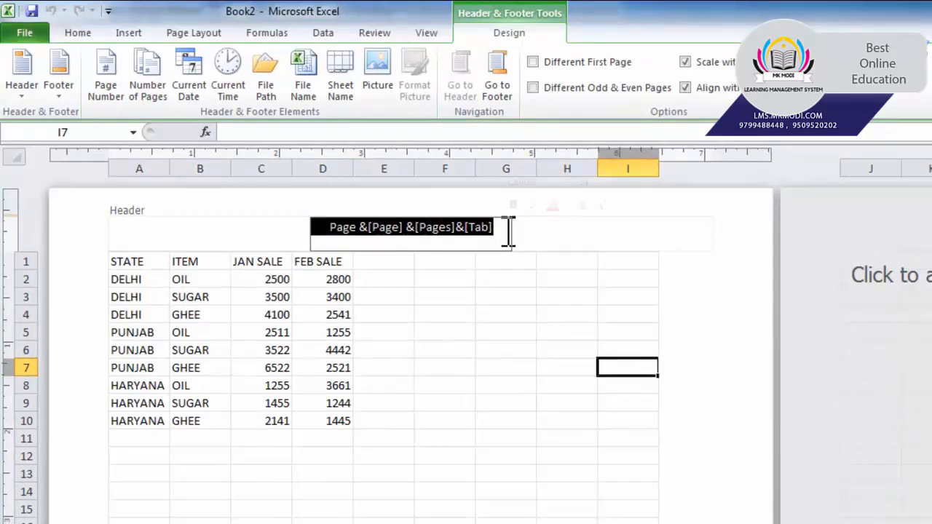
{"action": "type", "text": "THIS IS HEADER"}
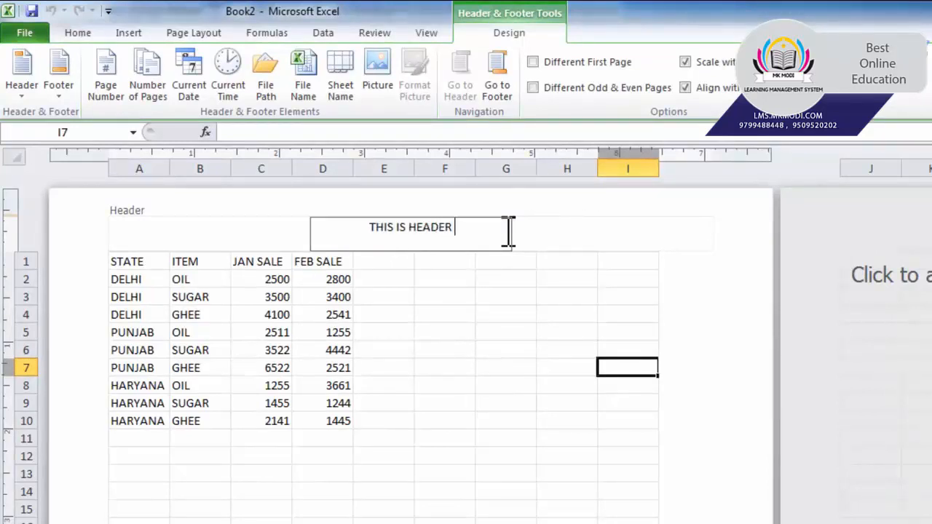
Replace the custom header text with the preset Page 1 header
{"action": "left_click", "coordinate": [22, 98]}
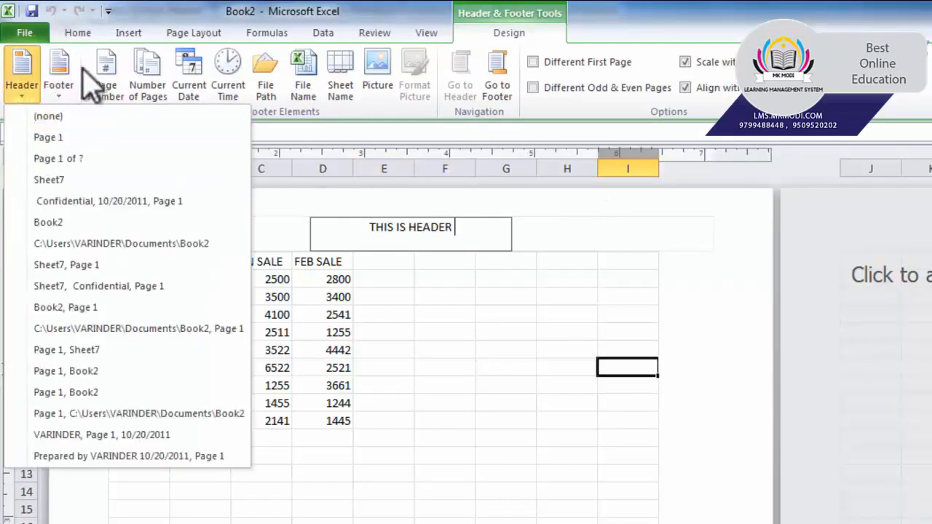
{"action": "left_click", "coordinate": [532, 28]}
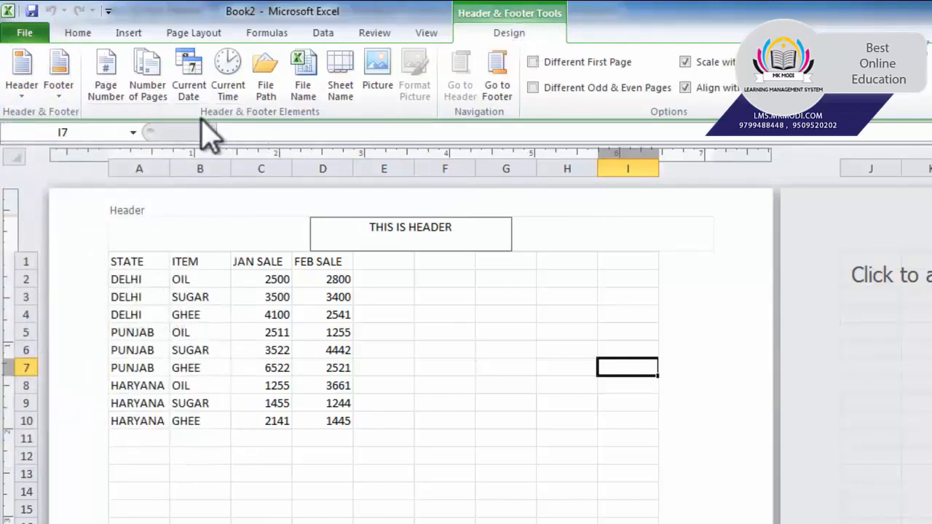
{"action": "left_click", "coordinate": [23, 96]}
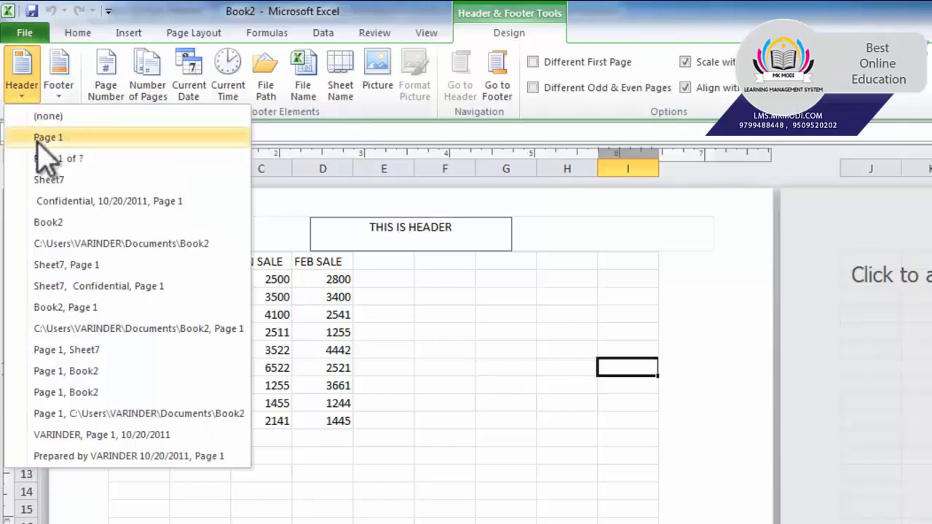
{"action": "left_click", "coordinate": [38, 143]}
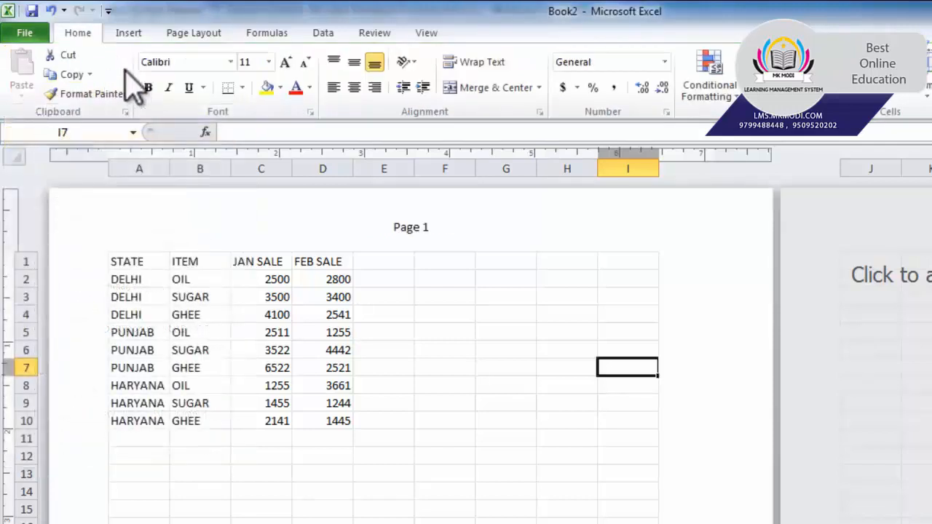
Replace the header's centre section with codes for page number, number of pages, current date, current time and file name
{"action": "left_click", "coordinate": [429, 229]}
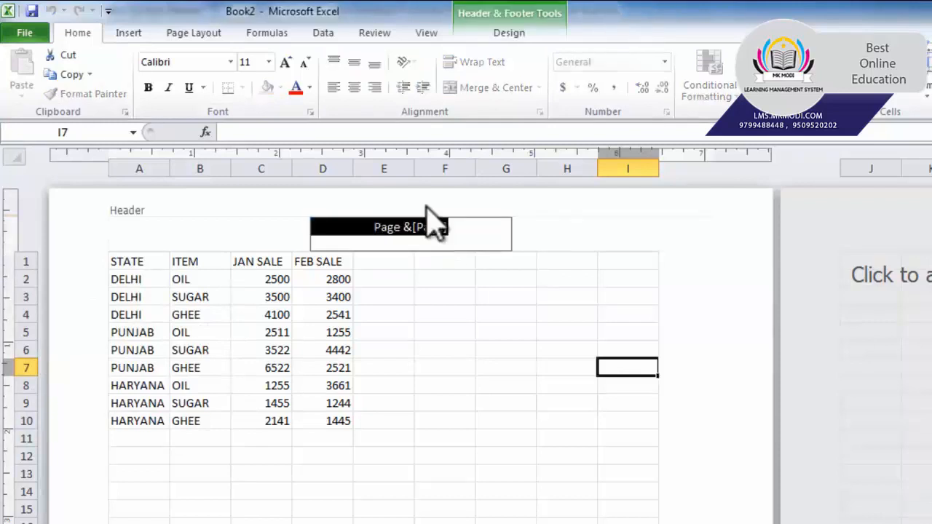
{"action": "left_click", "coordinate": [509, 32]}
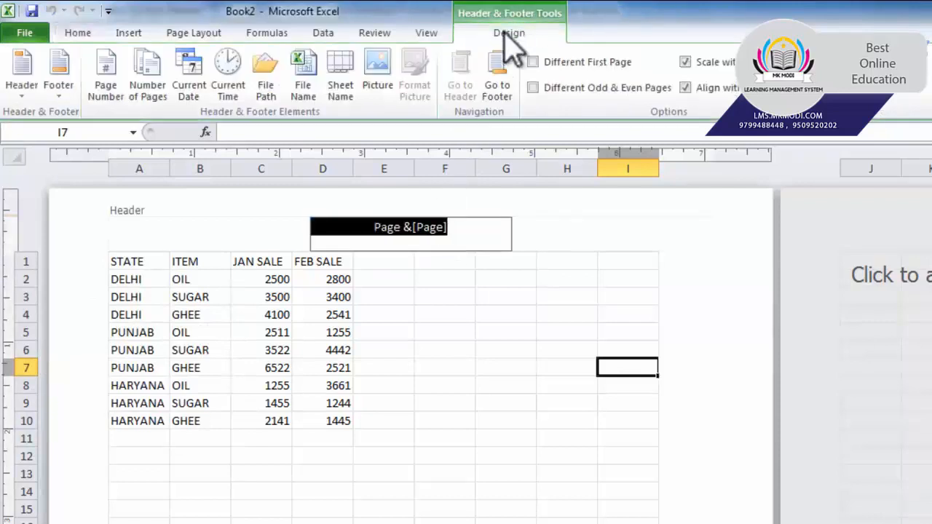
{"action": "left_click", "coordinate": [58, 110]}
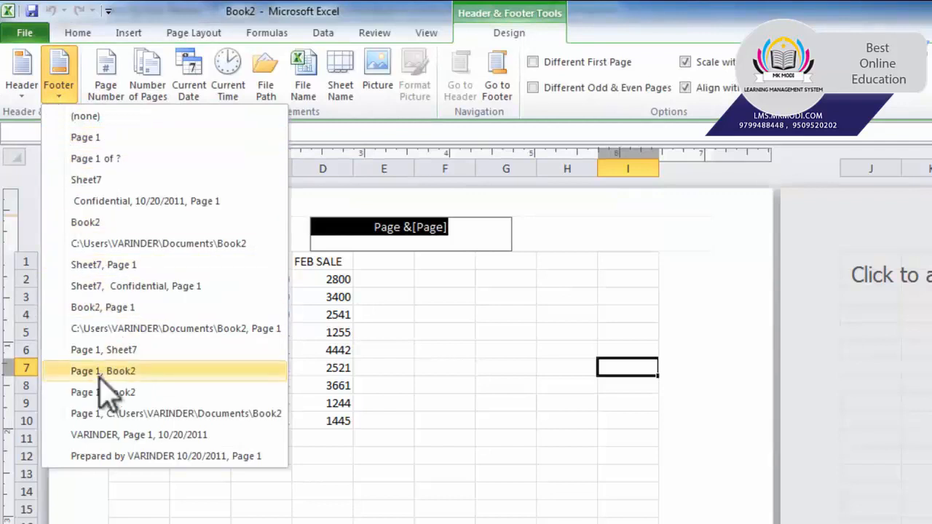
{"action": "left_click", "coordinate": [107, 91]}
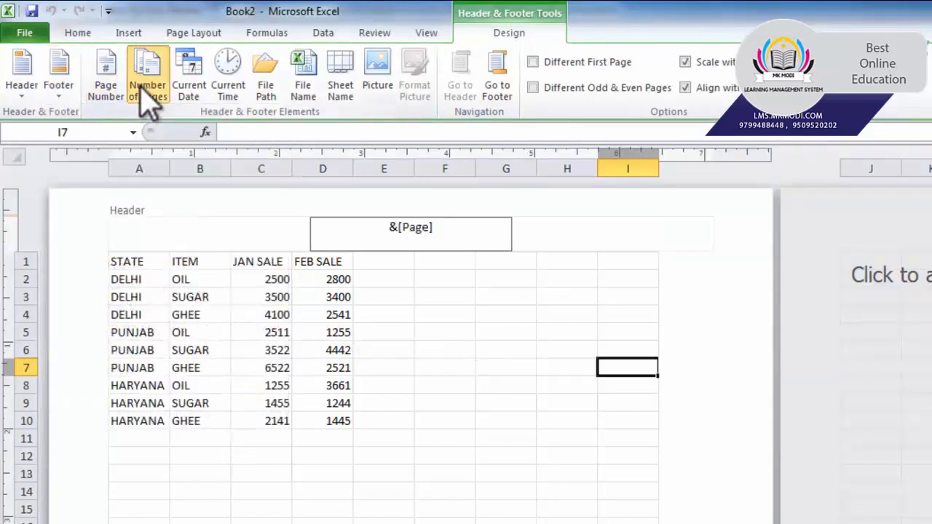
{"action": "left_click", "coordinate": [146, 91]}
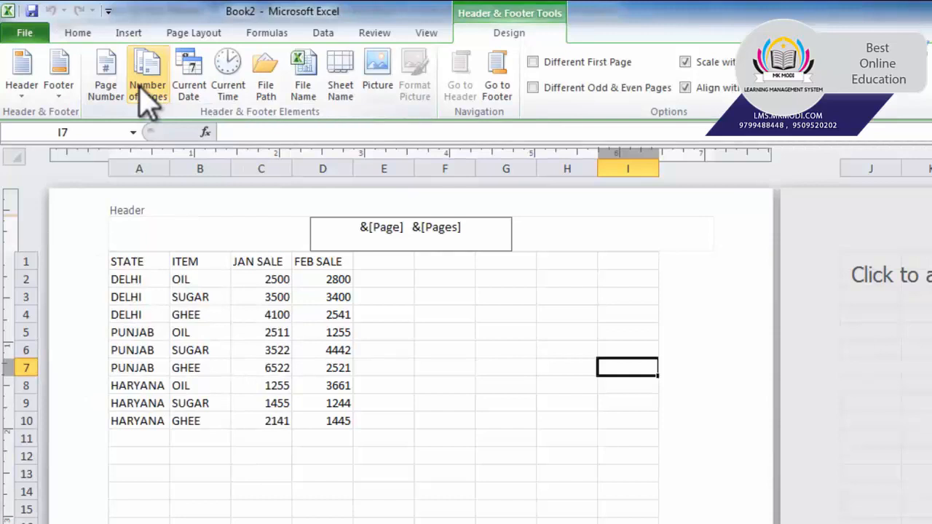
{"action": "left_click", "coordinate": [190, 89]}
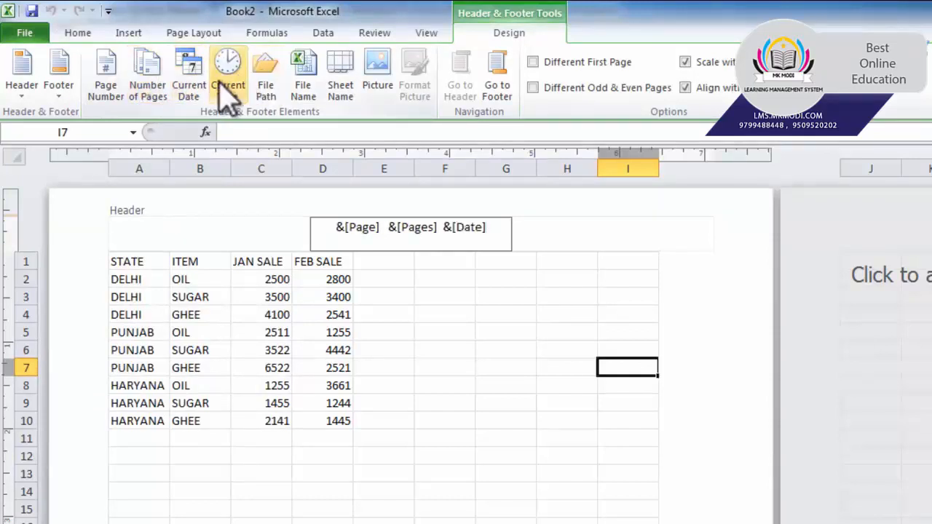
{"action": "left_click", "coordinate": [227, 90]}
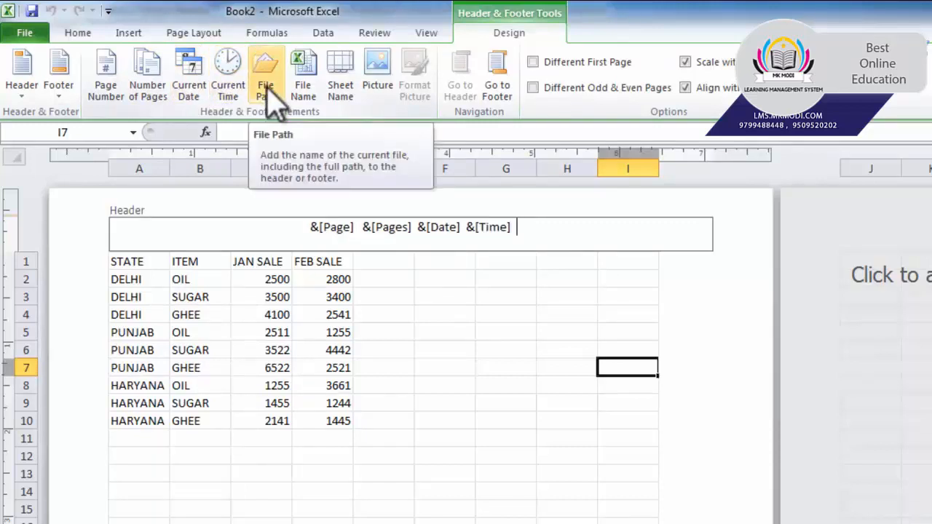
{"action": "left_click", "coordinate": [305, 88]}
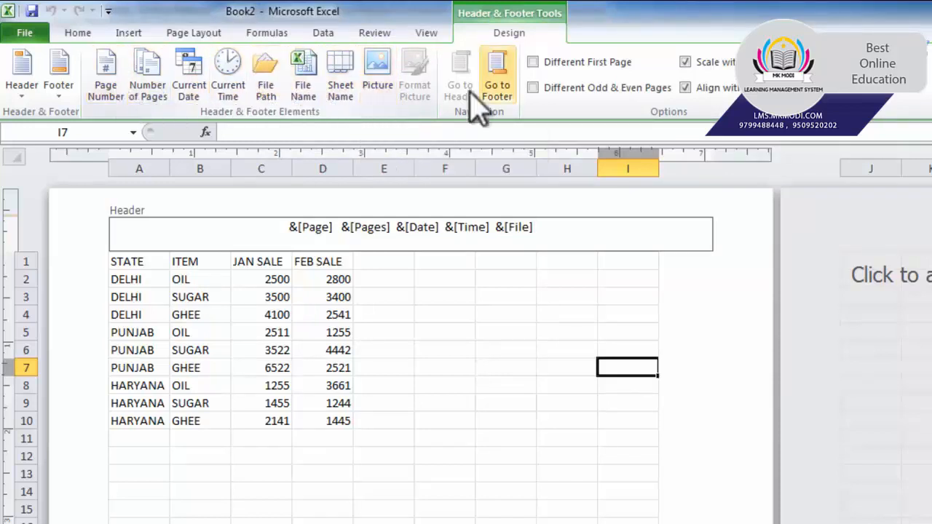
Enter THIS IS FOOTER in the footer's centre section and try the Different First Page and Different Odd & Even Pages options
{"action": "left_click", "coordinate": [498, 91]}
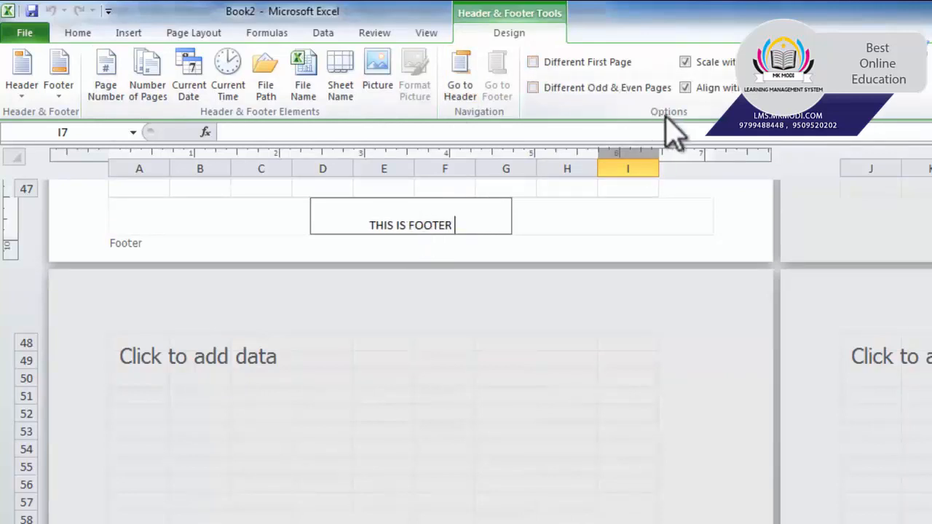
{"action": "left_click", "coordinate": [534, 62]}
{"action": "left_click", "coordinate": [534, 62]}
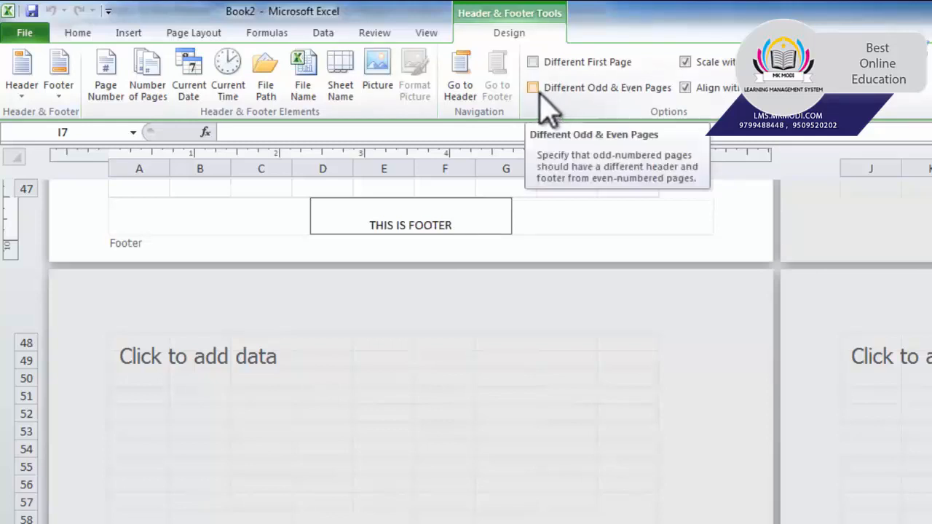
{"action": "left_click", "coordinate": [534, 88]}
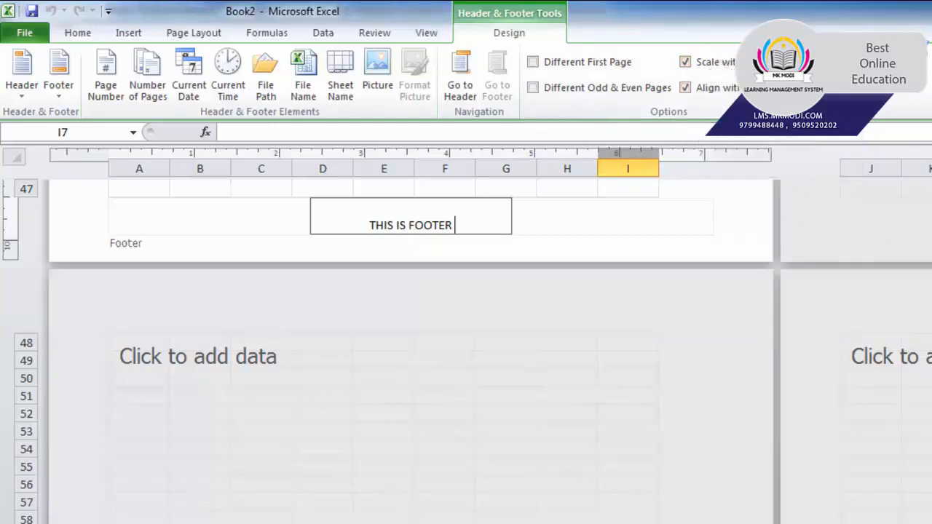
{"action": "left_click", "coordinate": [665, 256]}
Examine the header on the first page, both as displayed values and as field codes
{"action": "scroll", "coordinate": [658, 254], "scroll_direction": "up", "scroll_amount": 15}
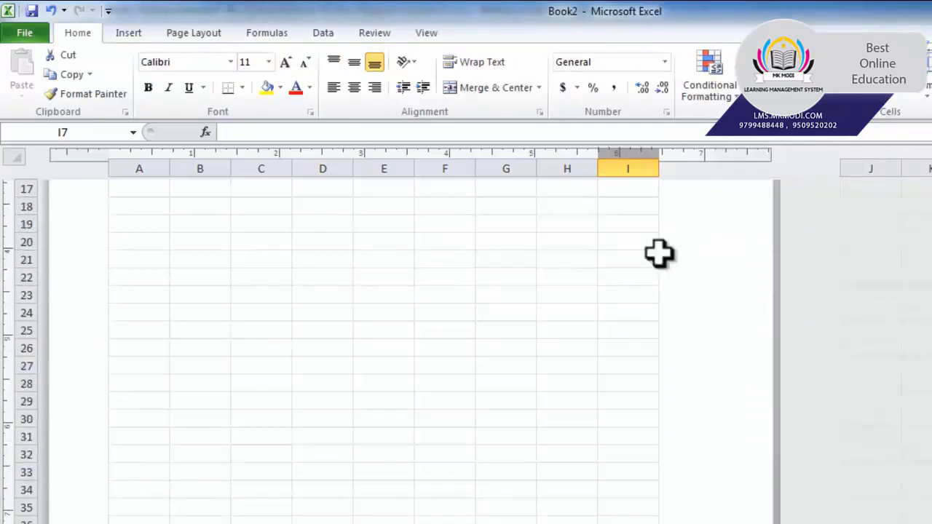
{"action": "scroll", "coordinate": [625, 292], "scroll_direction": "up", "scroll_amount": 2}
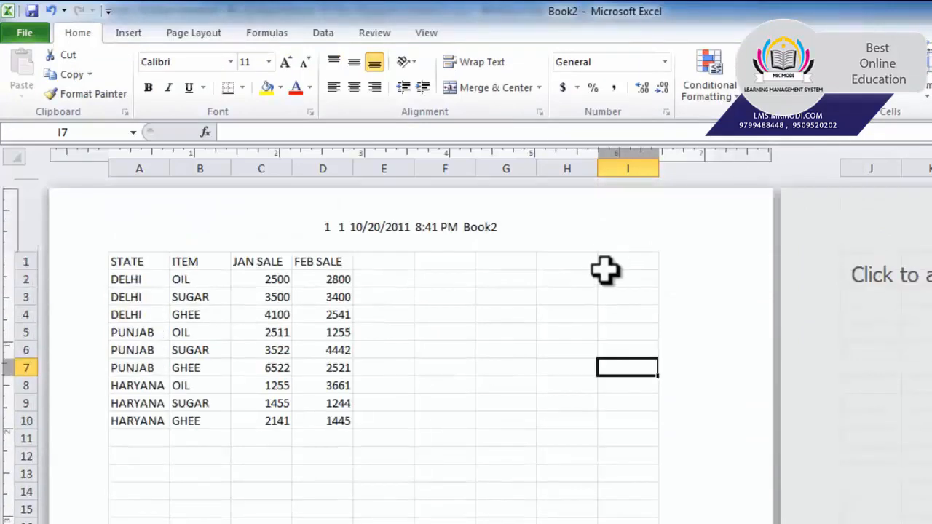
{"action": "left_click", "coordinate": [469, 237]}
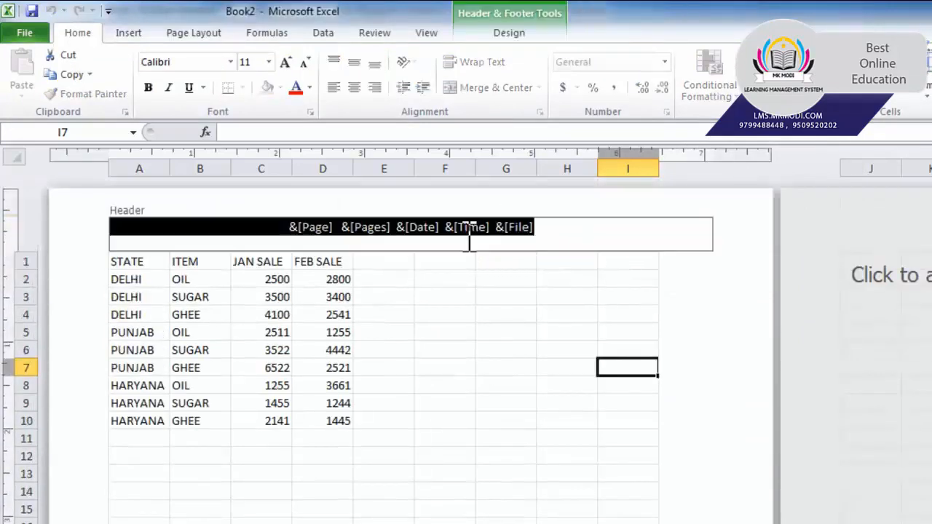
{"action": "left_click", "coordinate": [509, 34]}
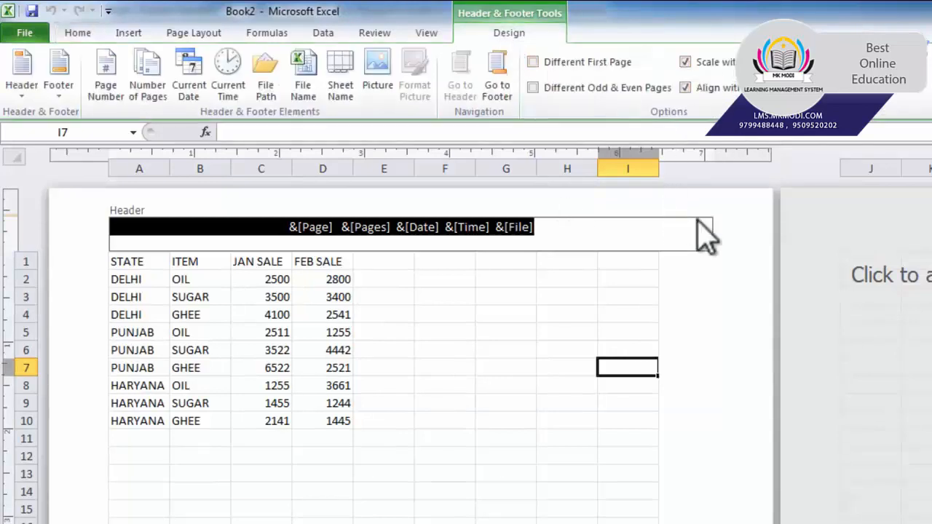
{"action": "left_click", "coordinate": [739, 232]}
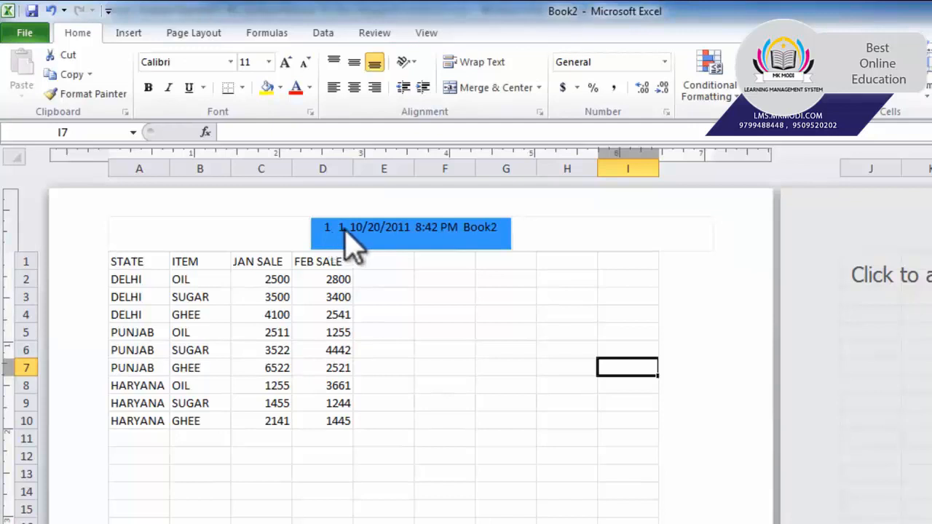
Add sample data to the second page: RTERT in K8, T in M4 and ER in N9
{"action": "scroll", "coordinate": [466, 328], "scroll_direction": "right", "scroll_amount": 2}
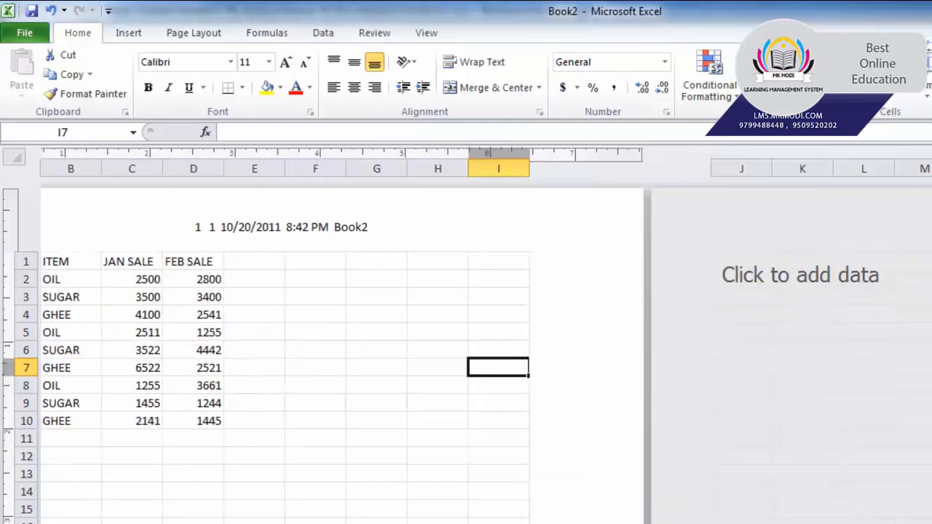
{"action": "scroll", "coordinate": [725, 481], "scroll_direction": "down", "scroll_amount": 3}
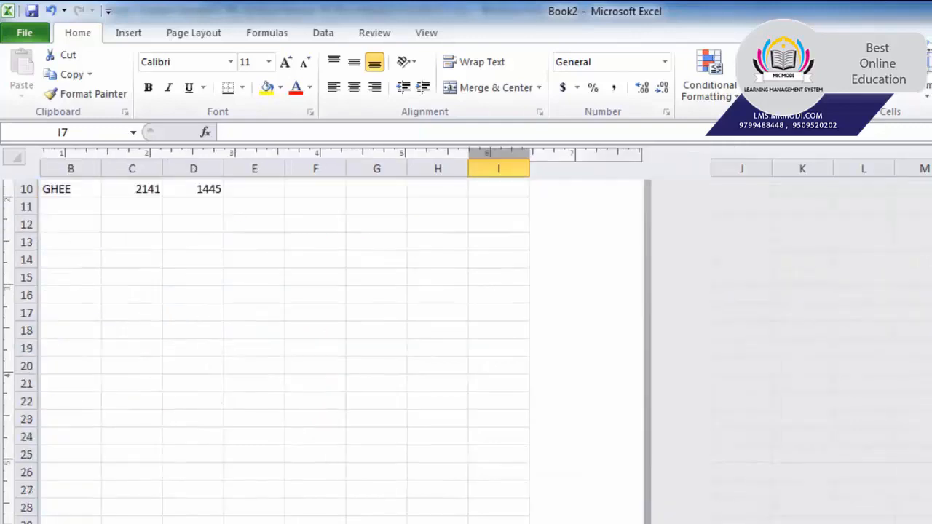
{"action": "scroll", "coordinate": [726, 480], "scroll_direction": "up", "scroll_amount": 3}
{"action": "left_click", "coordinate": [792, 353]}
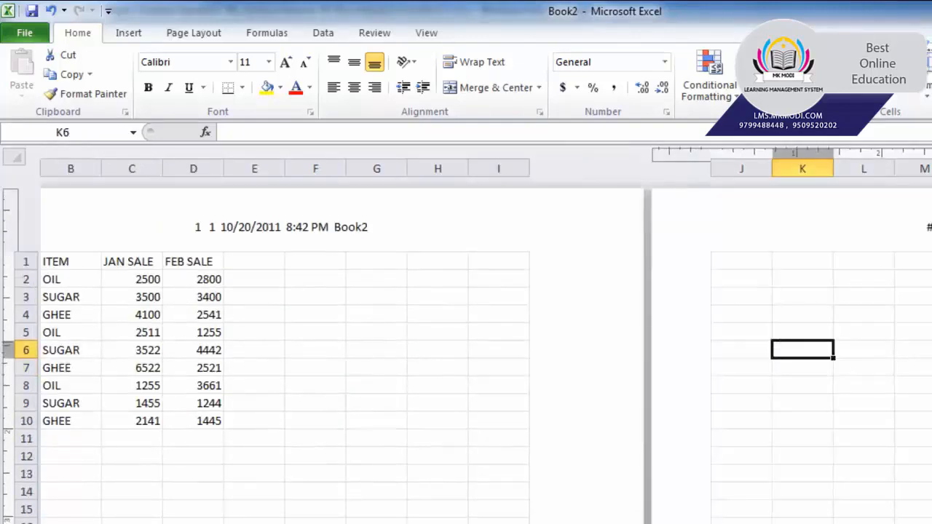
{"action": "left_click", "coordinate": [852, 487]}
{"action": "left_click", "coordinate": [810, 377]}
{"action": "type", "text": "RTERT"}
{"action": "left_click", "coordinate": [910, 316]}
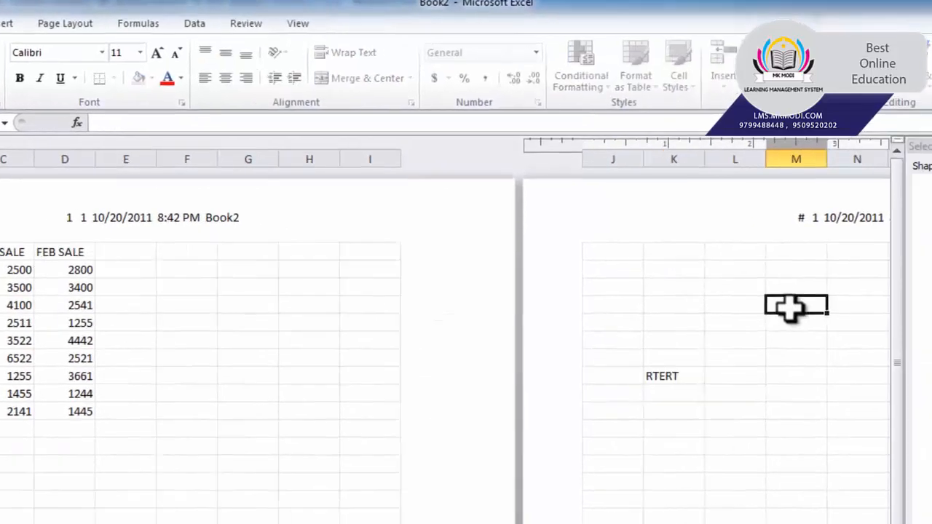
{"action": "type", "text": "T"}
{"action": "left_click", "coordinate": [829, 390]}
{"action": "type", "text": "ER"}
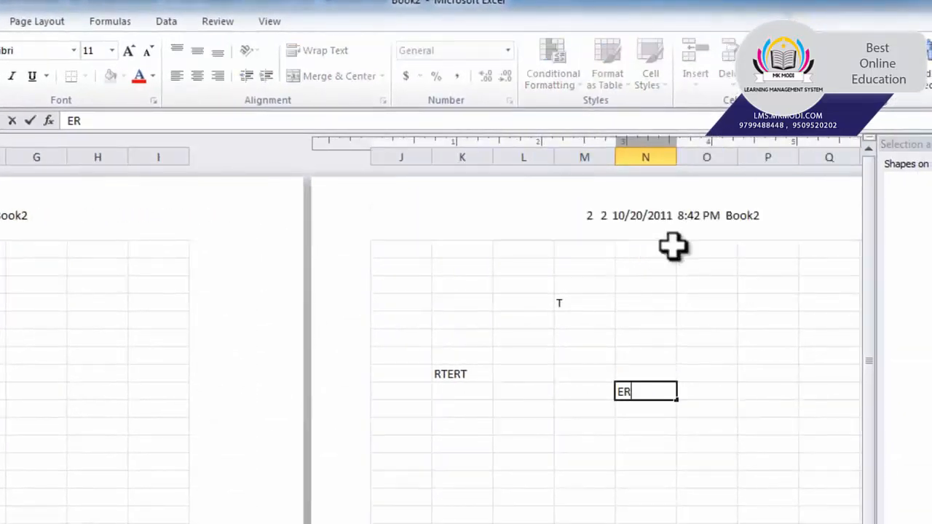
Examine the footer at the end of the first page and return towards the upper rows
{"action": "left_click_drag", "start_coordinate": [869, 397], "coordinate": [871, 466]}
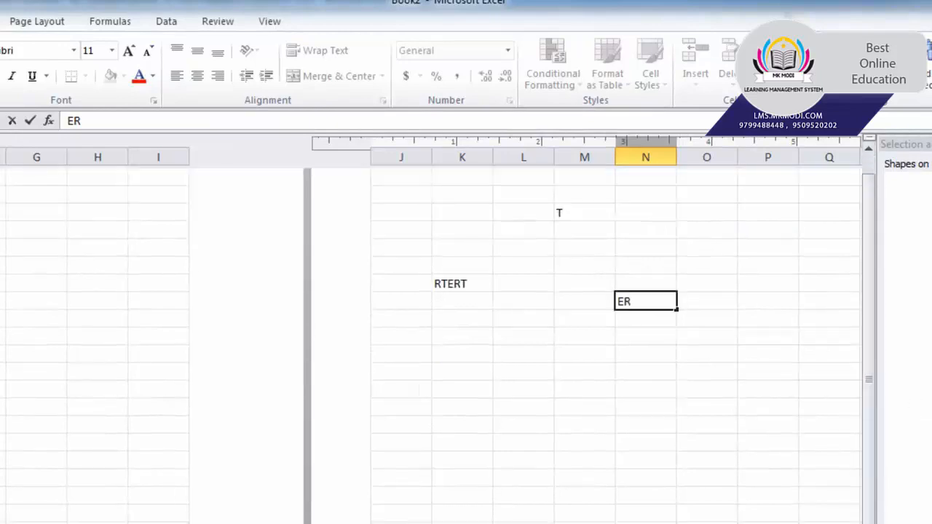
{"action": "left_click_drag", "start_coordinate": [677, 519], "coordinate": [626, 518]}
{"action": "scroll", "coordinate": [368, 514], "scroll_direction": "down", "scroll_amount": 5}
{"action": "scroll", "coordinate": [417, 437], "scroll_direction": "down", "scroll_amount": 5}
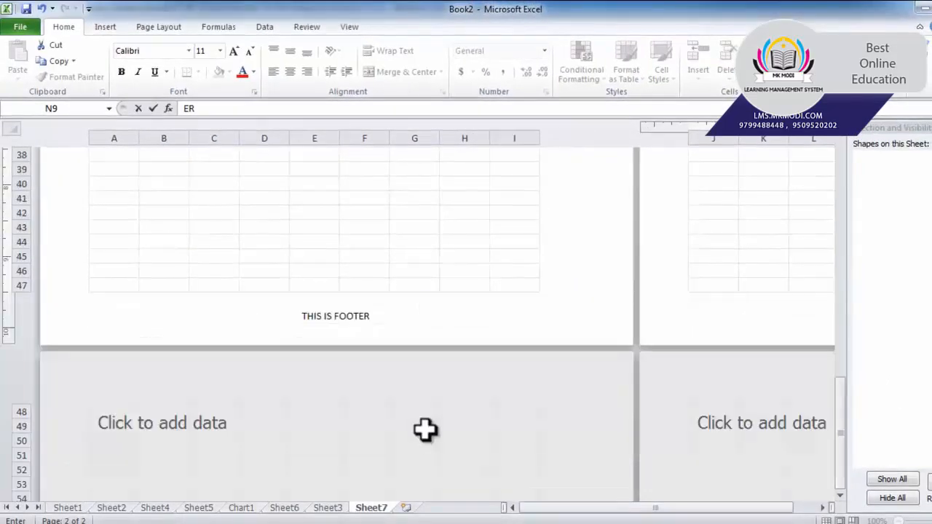
{"action": "scroll", "coordinate": [425, 429], "scroll_direction": "up", "scroll_amount": 1}
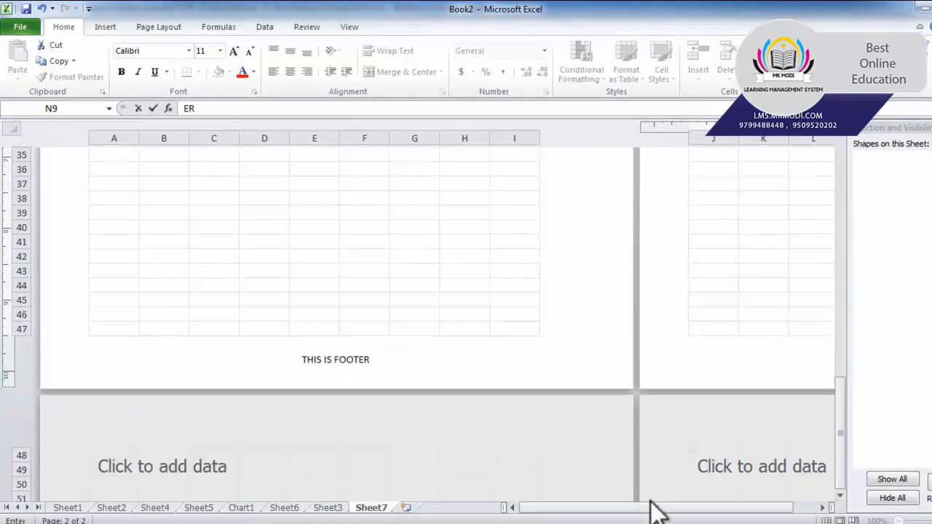
{"action": "left_click_drag", "start_coordinate": [652, 513], "coordinate": [596, 513]}
{"action": "scroll", "coordinate": [488, 264], "scroll_direction": "up", "scroll_amount": 10}
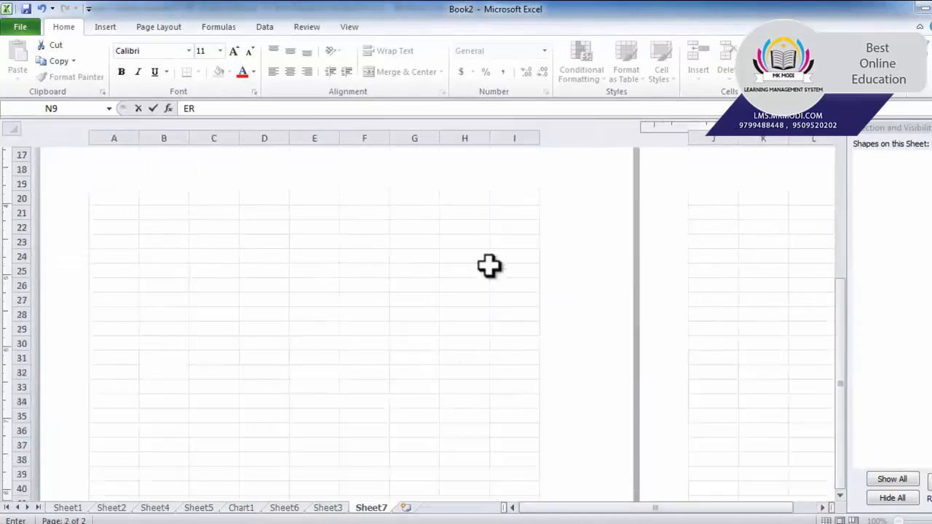